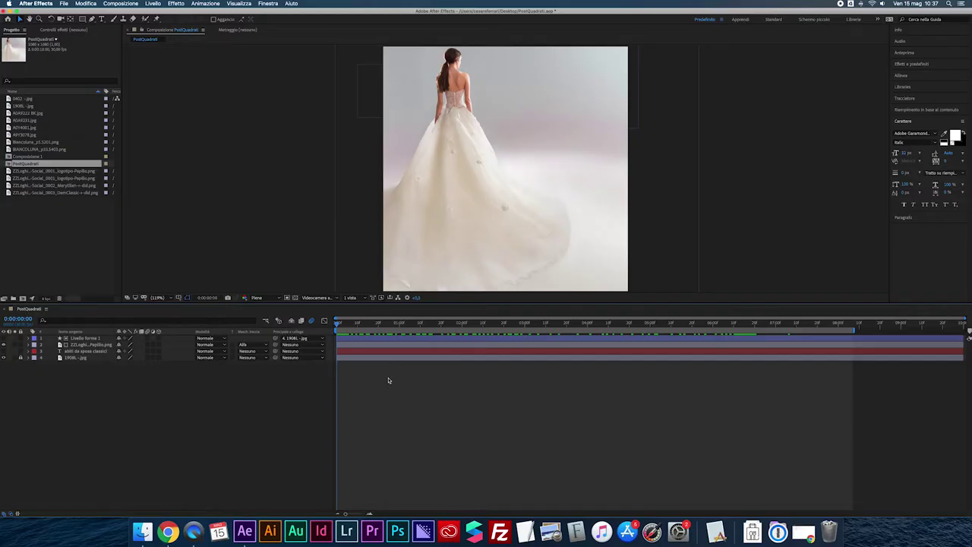
Step: Play a preview of the PostQuadrati composition's Papilio logo animation
key(space)
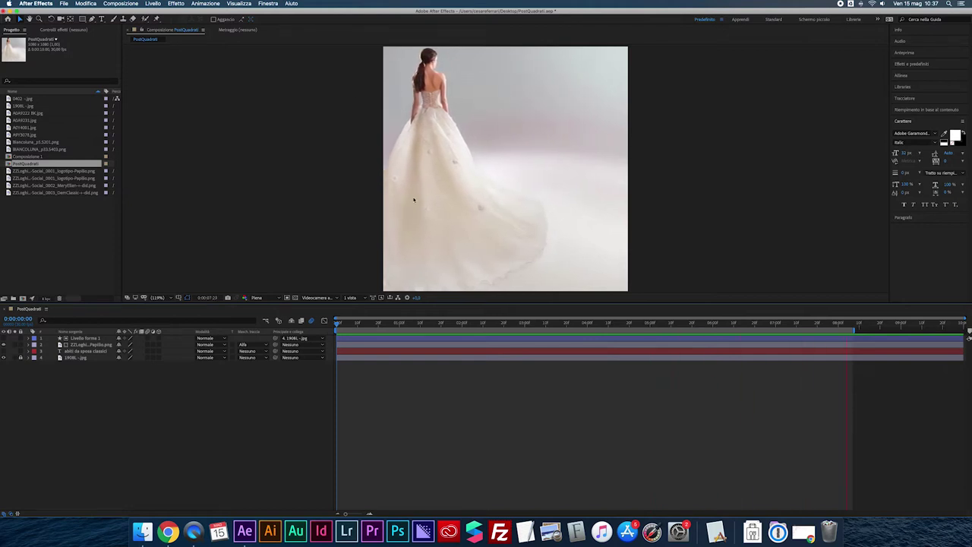
Step: Stop the preview at 0:00:01:07 and clear the layer selection
key(space)
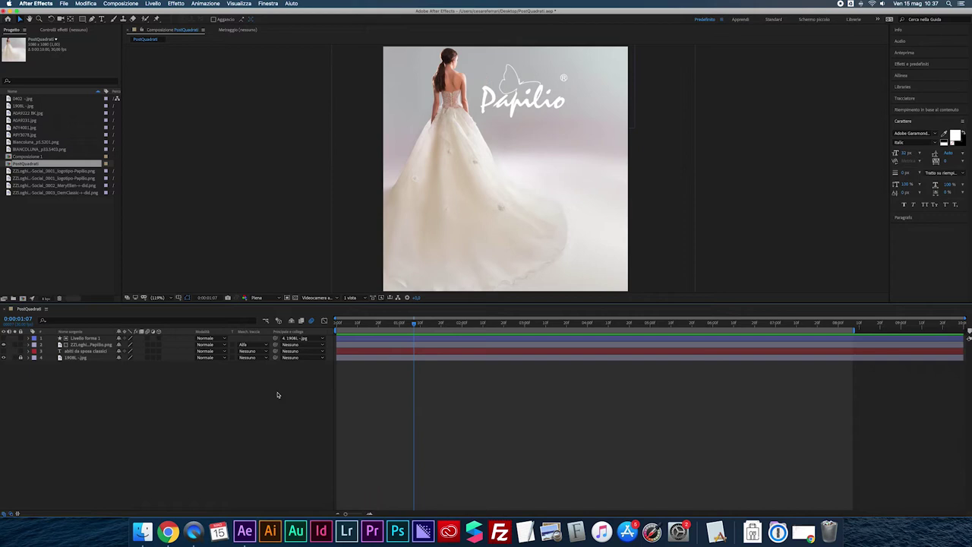
click(456, 174)
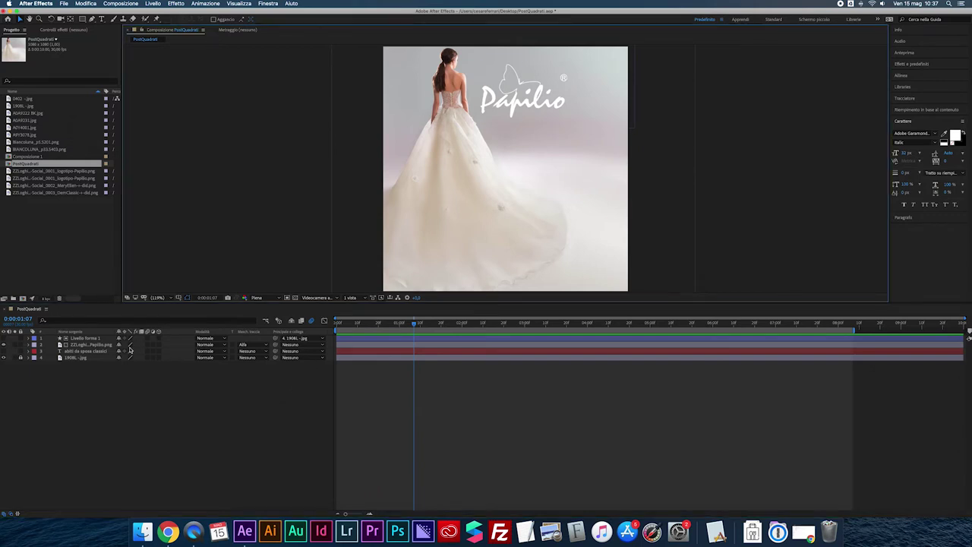
key(super+a)
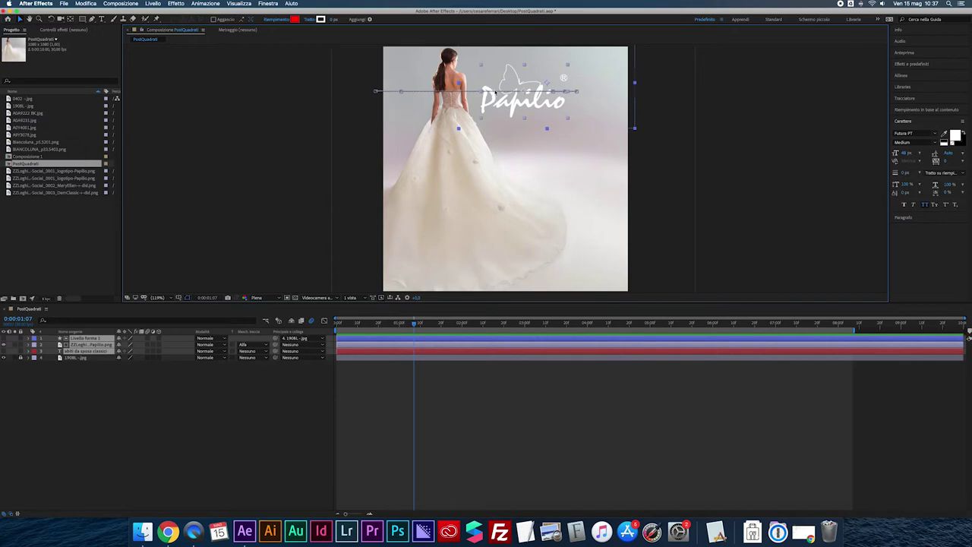
click(349, 120)
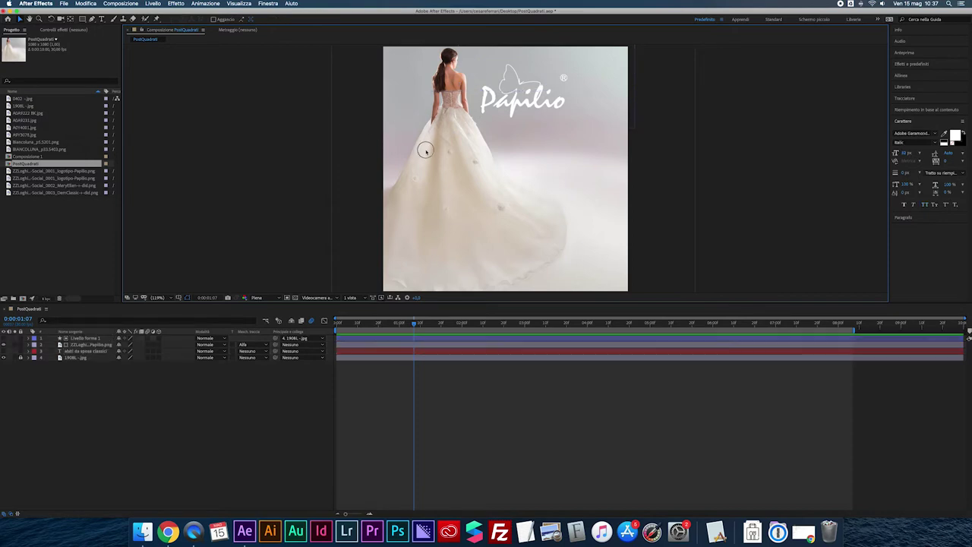
Step: Unlock the bride photo layer, then reveal every layer's Position keyframes
click(76, 357)
click(21, 358)
click(65, 357)
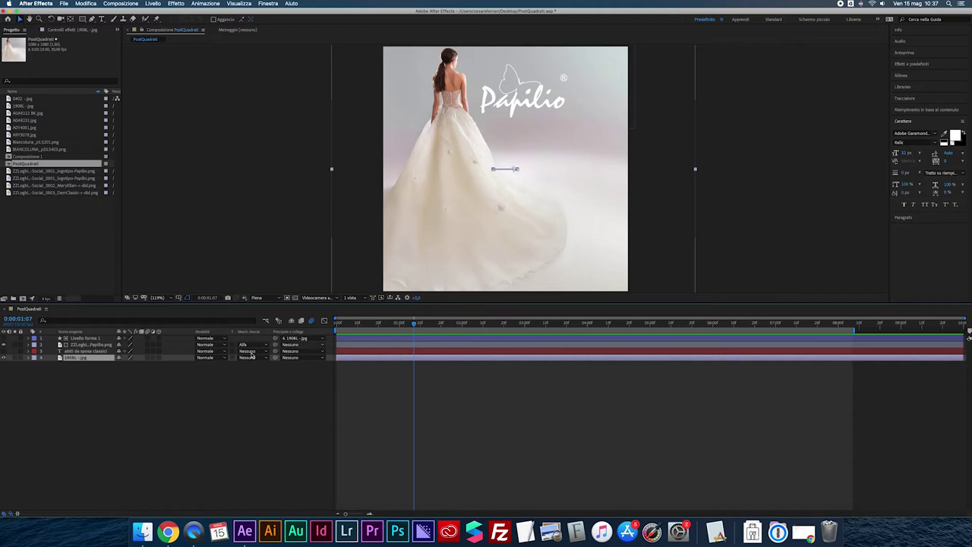
key(ctrl+a)
key(u)
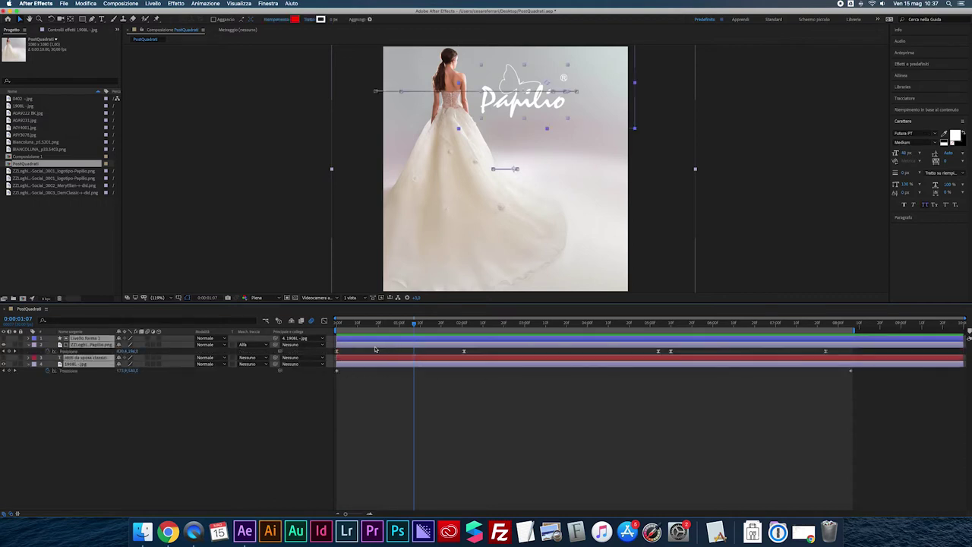
Step: Scrub the Papilio layer to 0:00:08:00 to see the logo exit, then select Livello forma 1
click(131, 392)
click(91, 343)
mouse_move(338, 326)
mouse_down()
mouse_move(644, 335)
mouse_move(676, 325)
mouse_up()
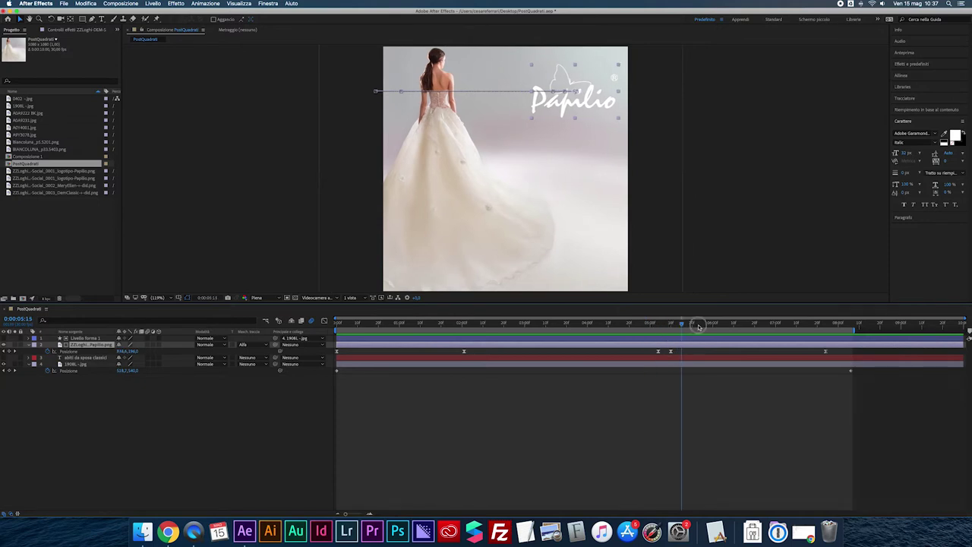
drag(675, 325, 838, 325)
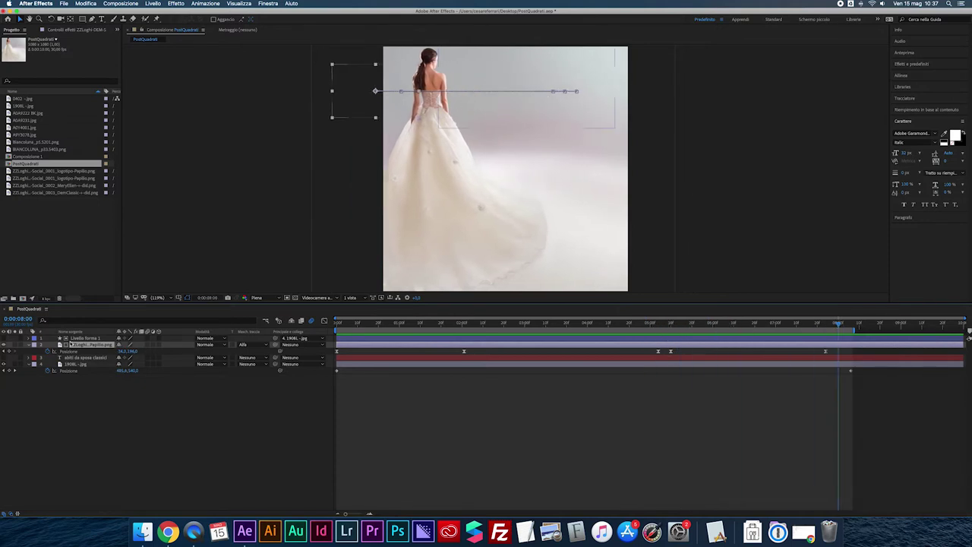
click(302, 338)
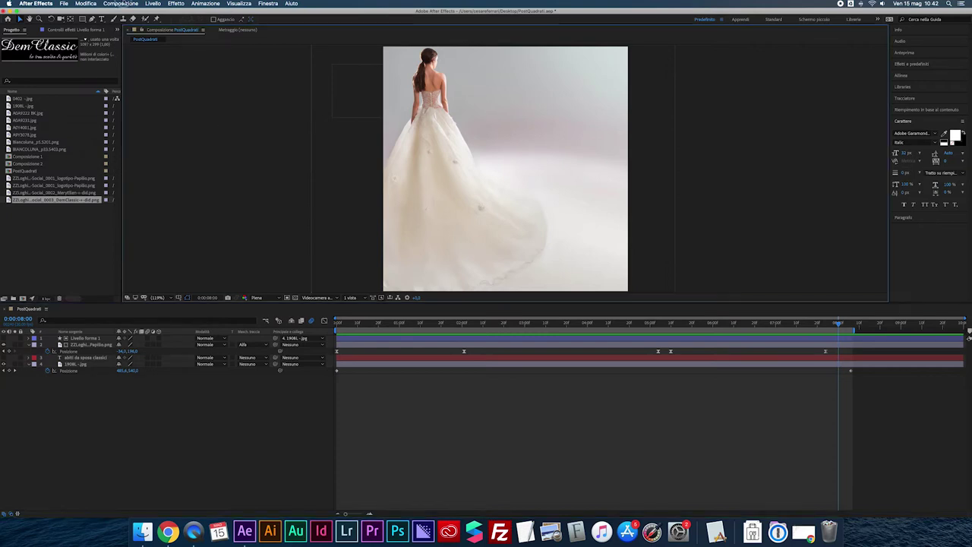
Step: Create Composizione 3 at 1080×1080, 30 fps, 0:00:07:00 from Nuova composizione
click(121, 3)
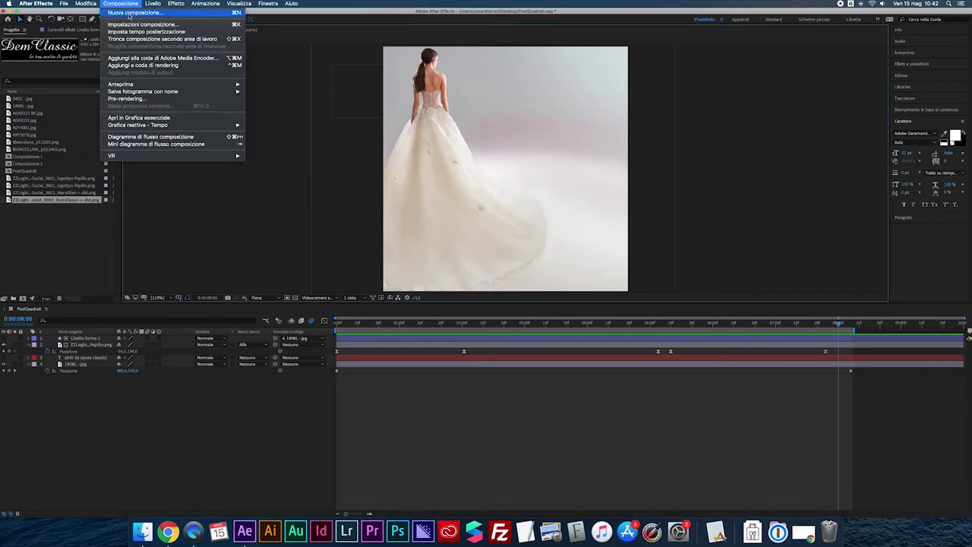
click(133, 13)
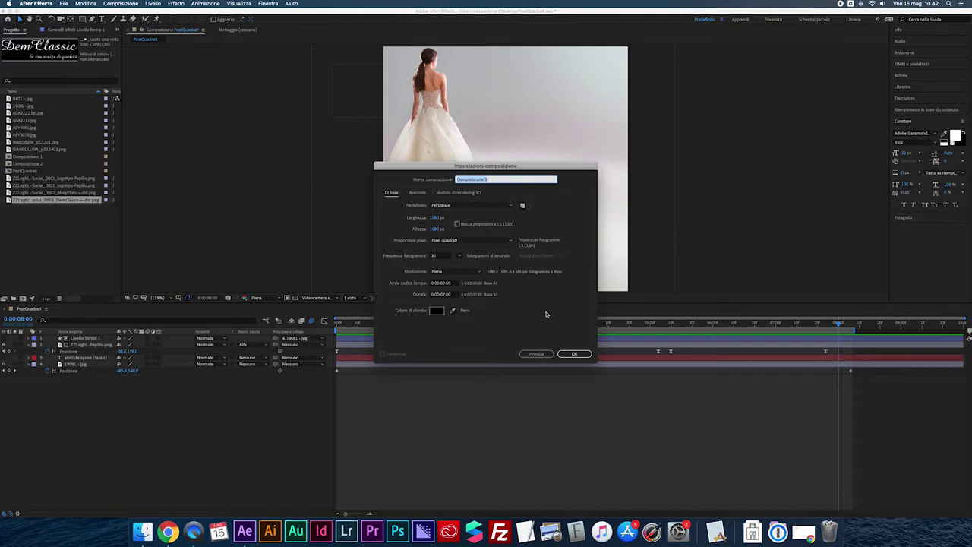
click(574, 353)
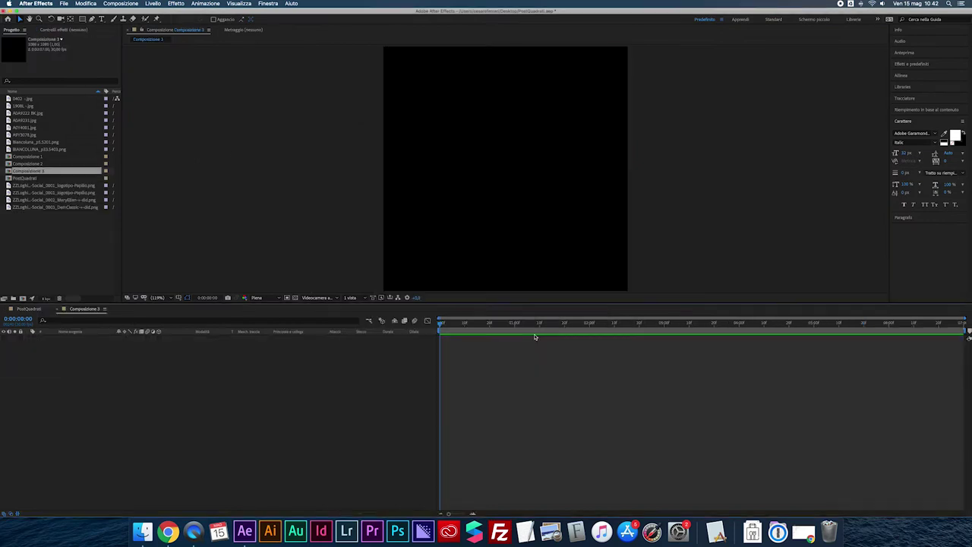
Step: Find the bride photo in the Project panel and add it to Composizione 3
click(44, 187)
click(31, 149)
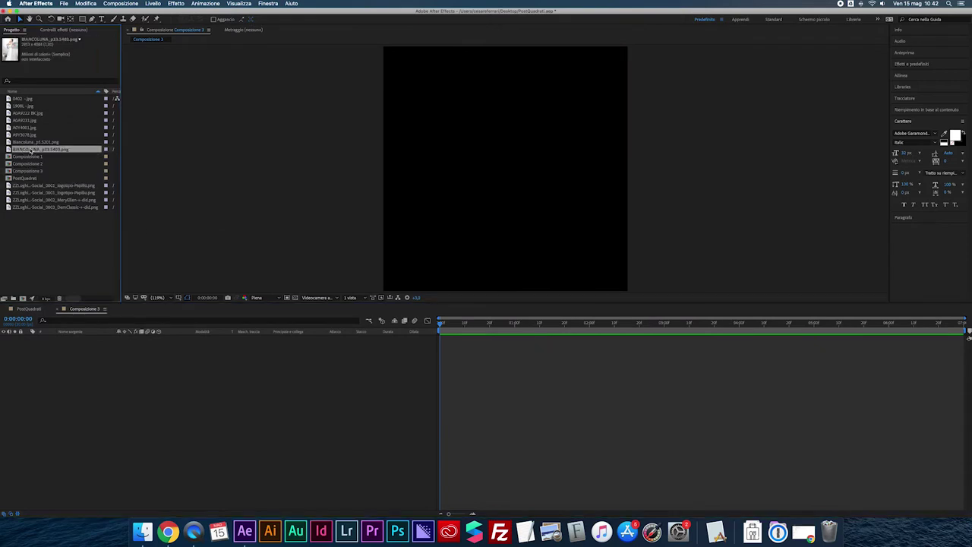
click(31, 144)
click(30, 134)
click(28, 128)
click(26, 120)
click(25, 113)
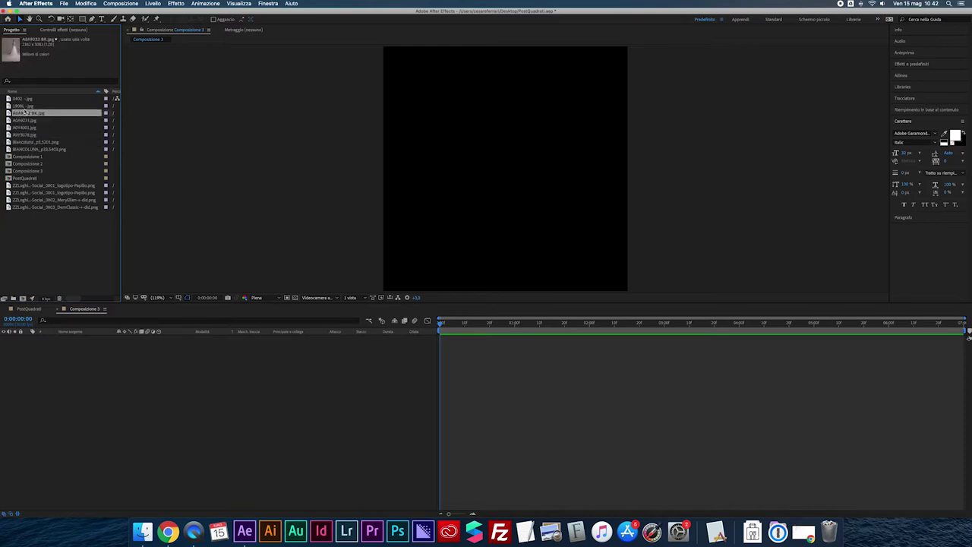
click(24, 107)
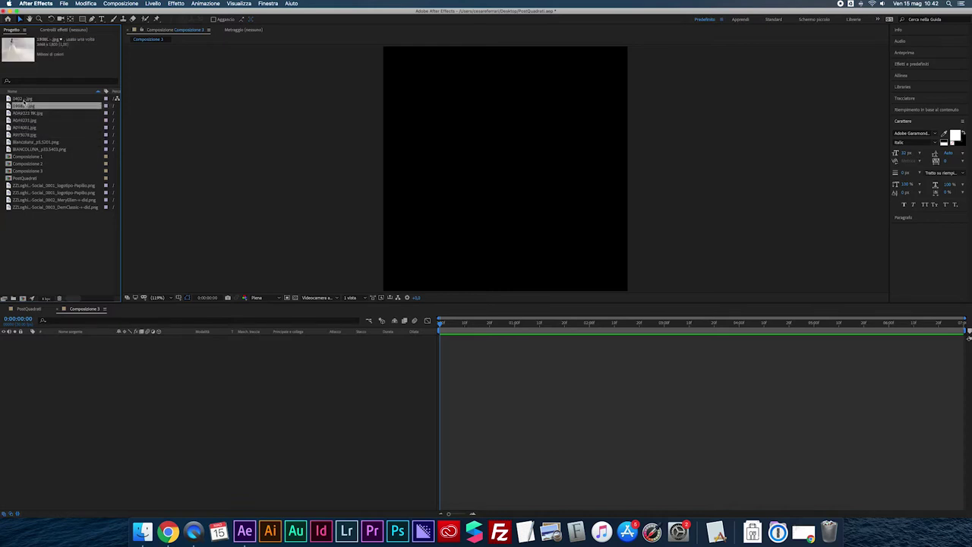
drag(24, 107, 322, 347)
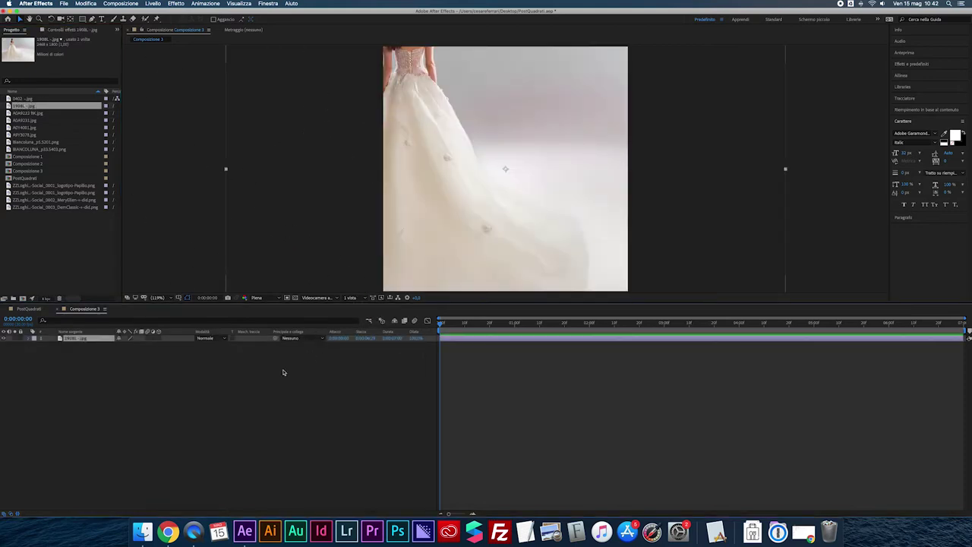
Step: Scale the bride photo down to about 79% so the figure fits the square
key(p)
key(shift+s)
mouse_move(134, 350)
mouse_down()
mouse_move(121, 353)
mouse_move(134, 405)
mouse_up()
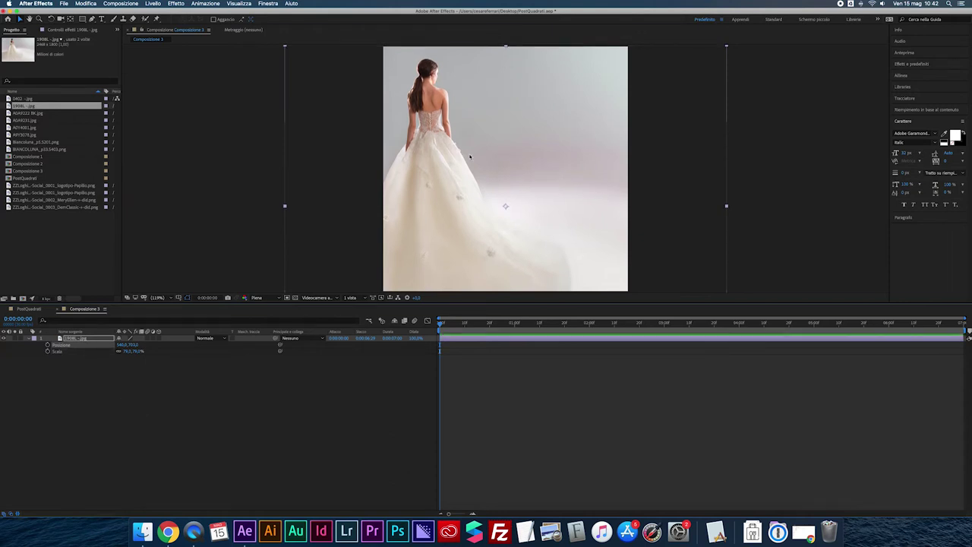
click(28, 339)
click(135, 403)
Step: Add the Papilio logo above the photo, scaled to 29% and placed top-right
click(50, 187)
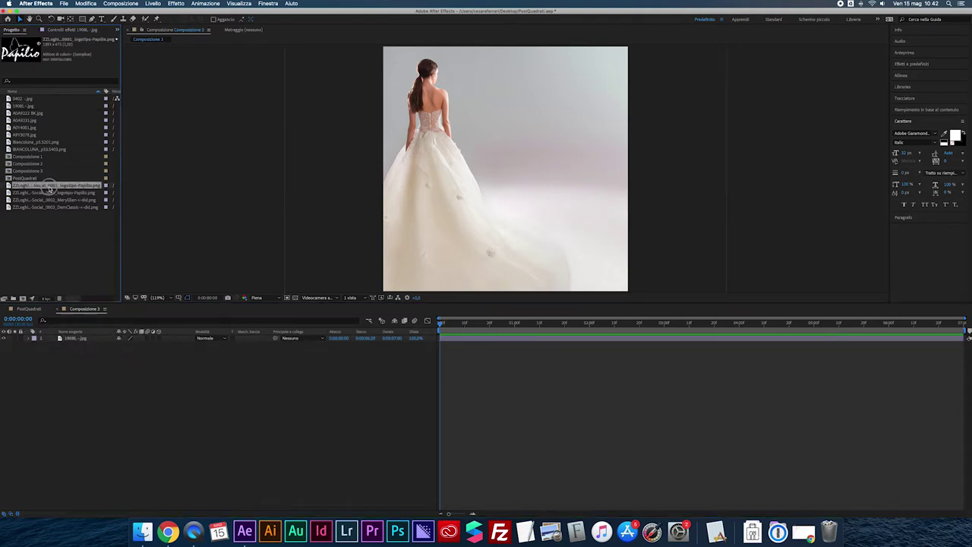
drag(48, 189, 114, 337)
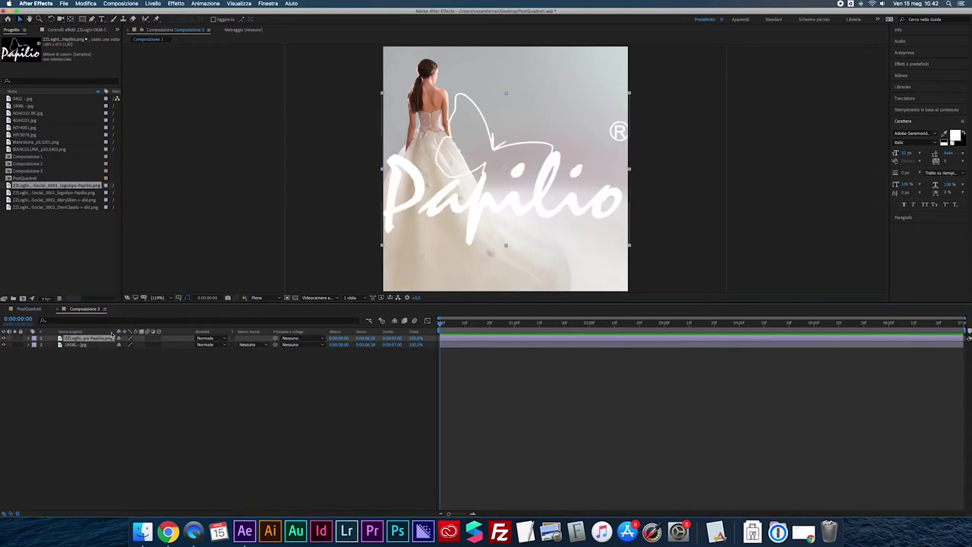
key(s)
drag(131, 344, 100, 343)
drag(503, 185, 551, 115)
click(498, 379)
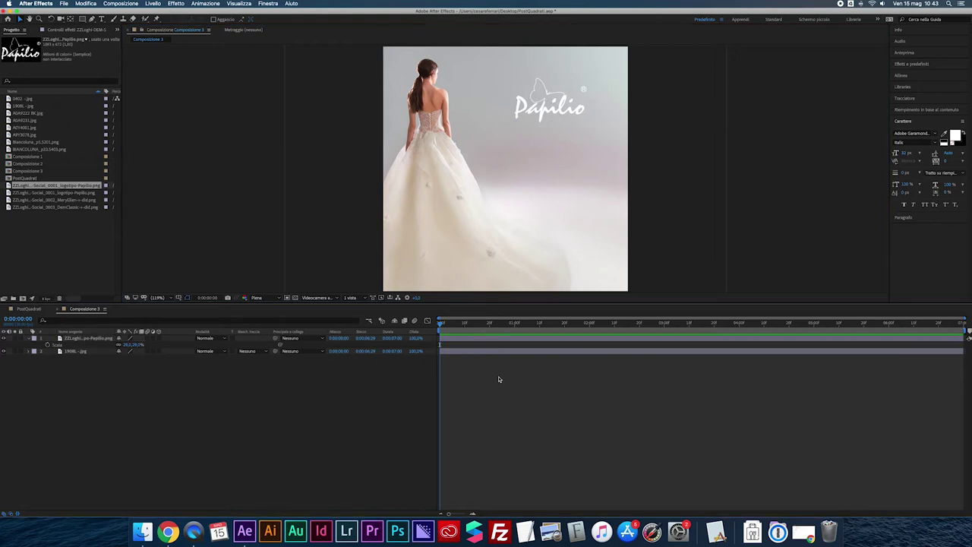
Step: Shift the bride photo slightly right by adjusting its Position X
click(406, 179)
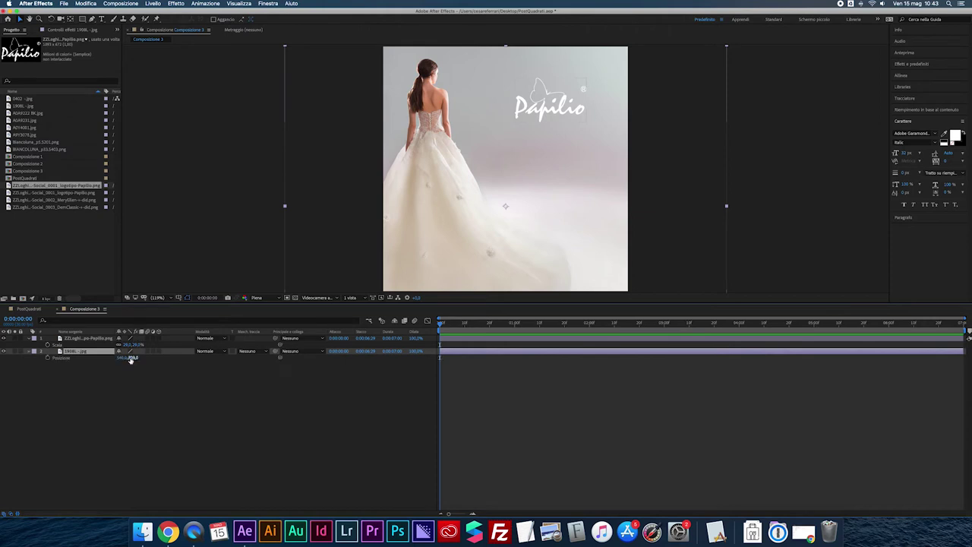
key(p)
drag(121, 357, 152, 357)
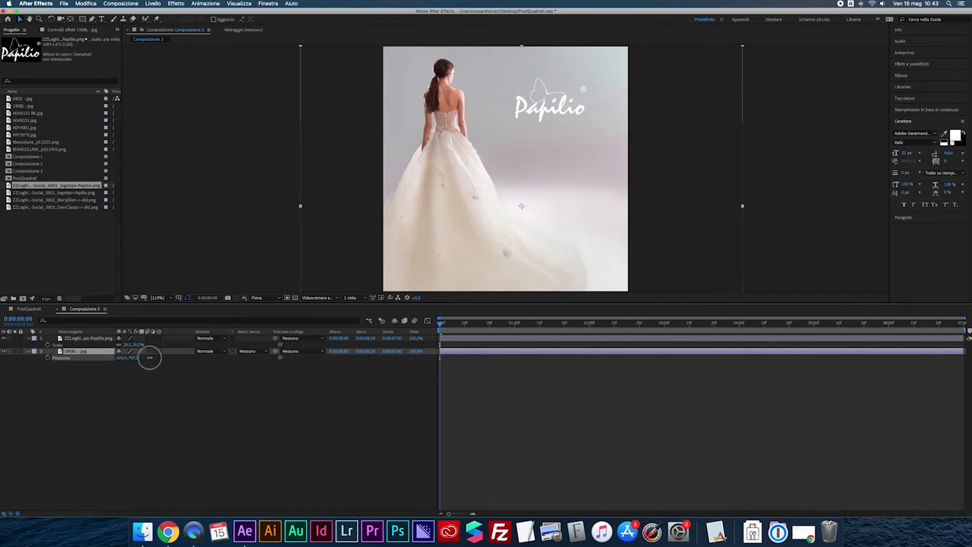
click(255, 137)
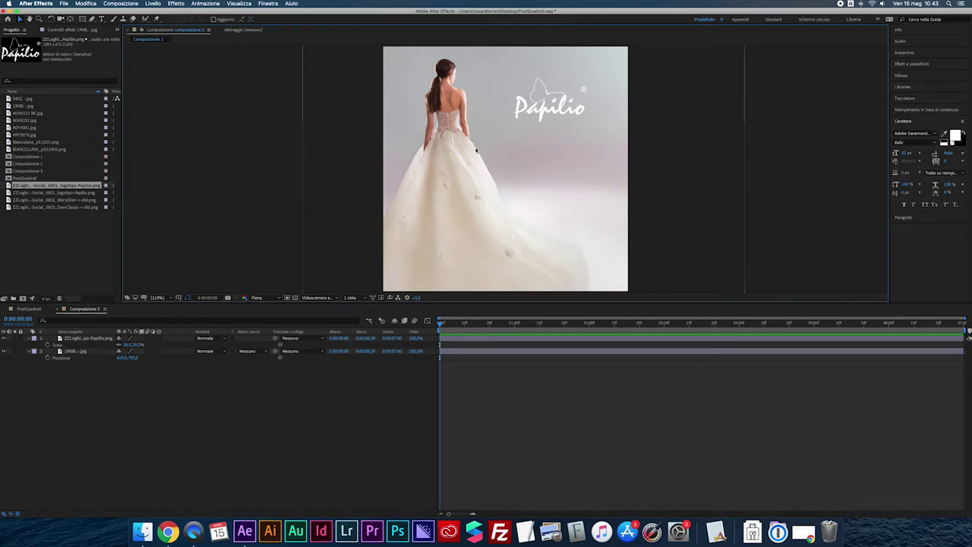
Step: Switch to the Pen tool and zoom in on the bride's head and hair
scroll(505, 152, up, 4)
scroll(458, 162, up, 5)
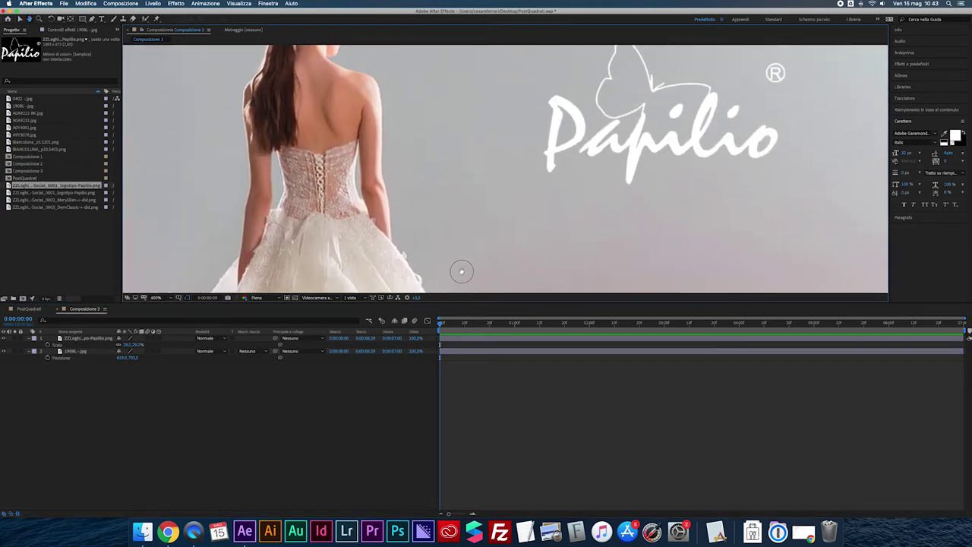
scroll(449, 170, up, 3)
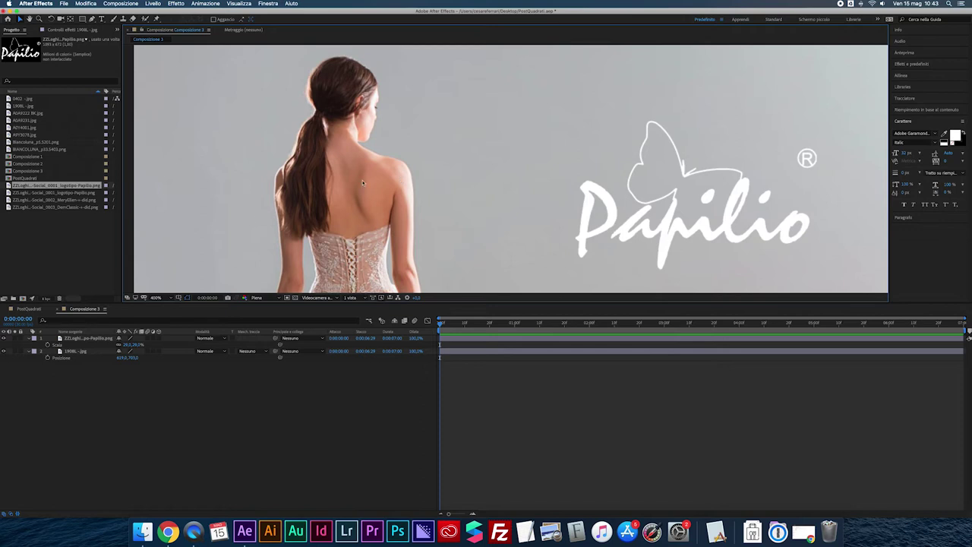
key(g)
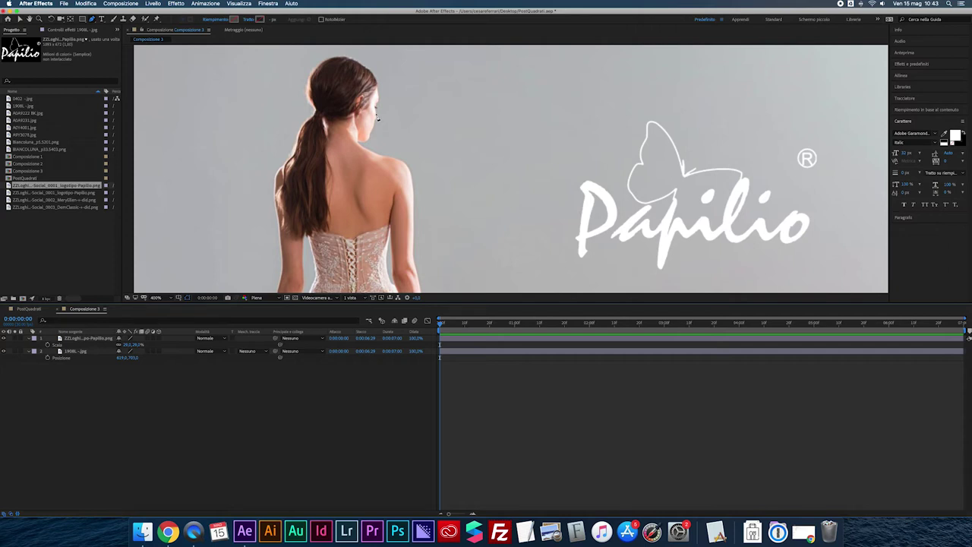
key(period)
drag(269, 78, 337, 130)
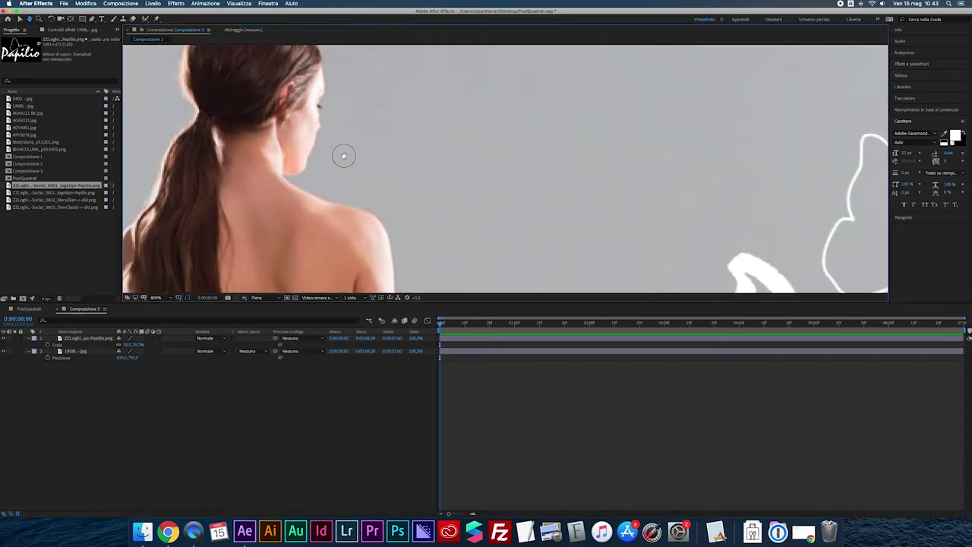
Step: Start a pen path at the top of the hair and add points down the face edge
click(335, 91)
click(329, 114)
click(329, 131)
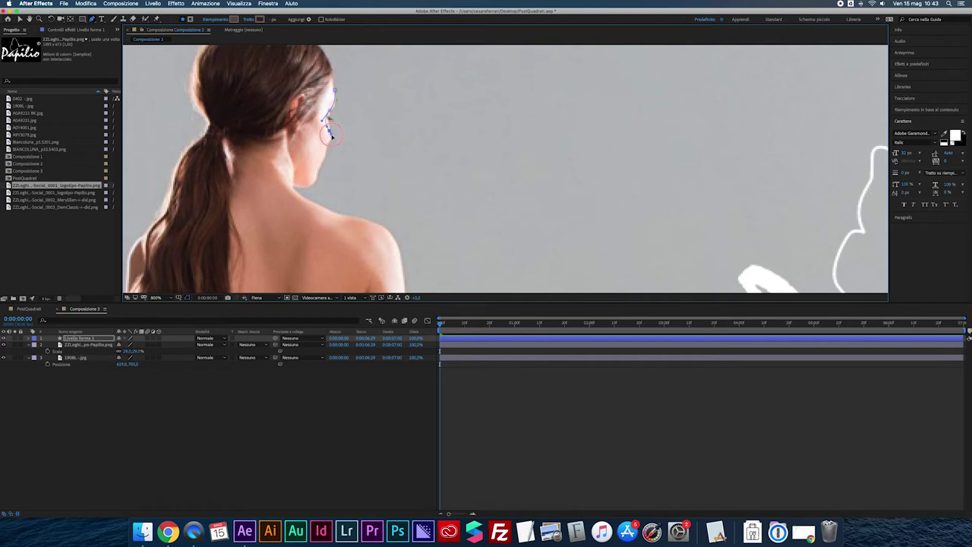
click(330, 134)
click(331, 134)
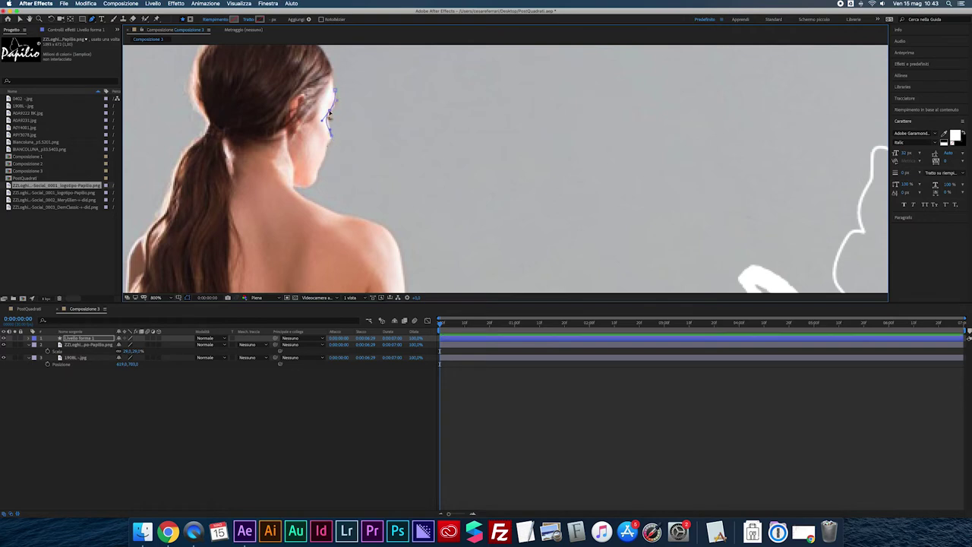
click(330, 112)
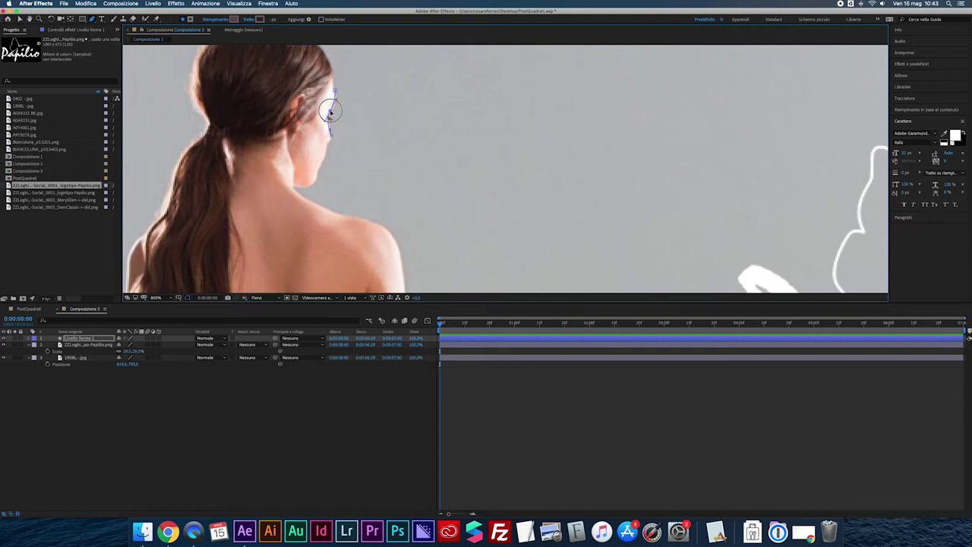
click(324, 151)
drag(330, 138, 329, 146)
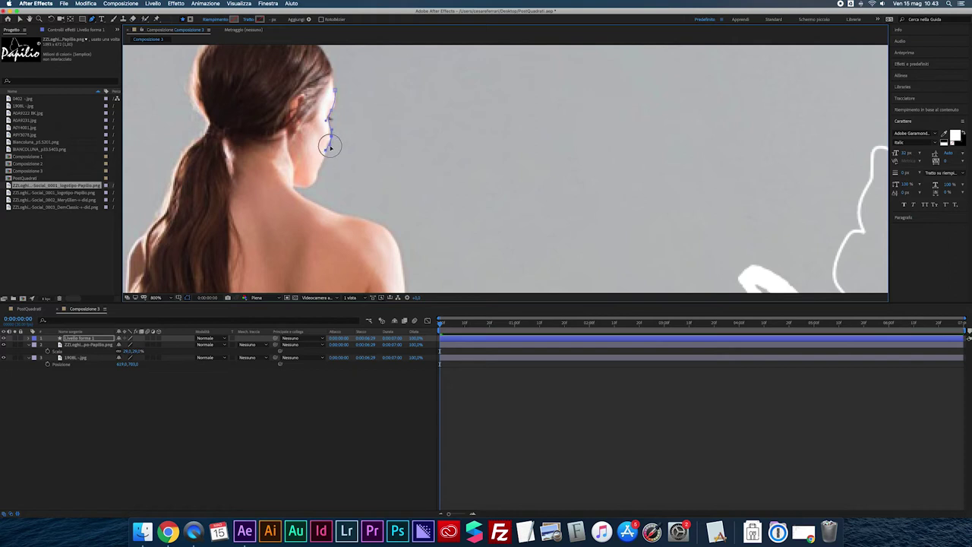
click(320, 166)
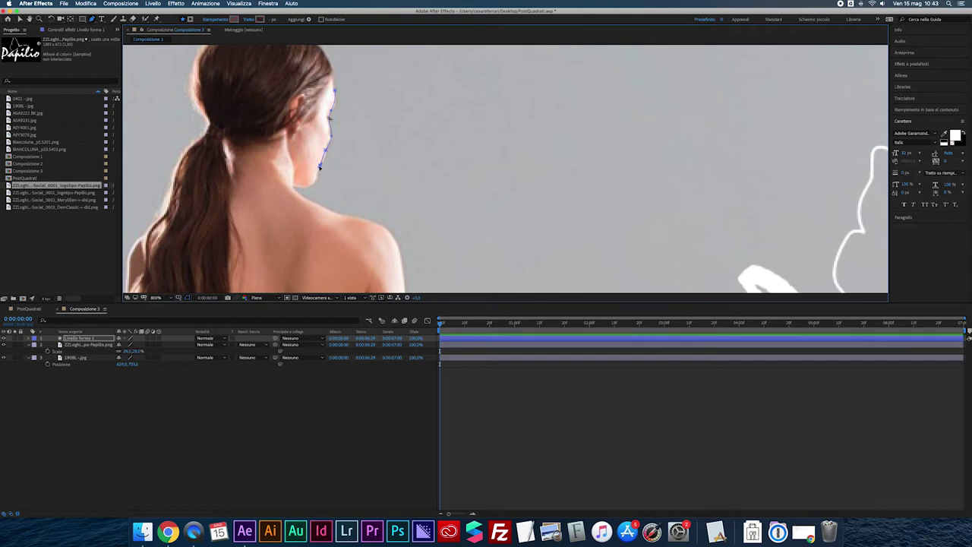
key(cmd+z)
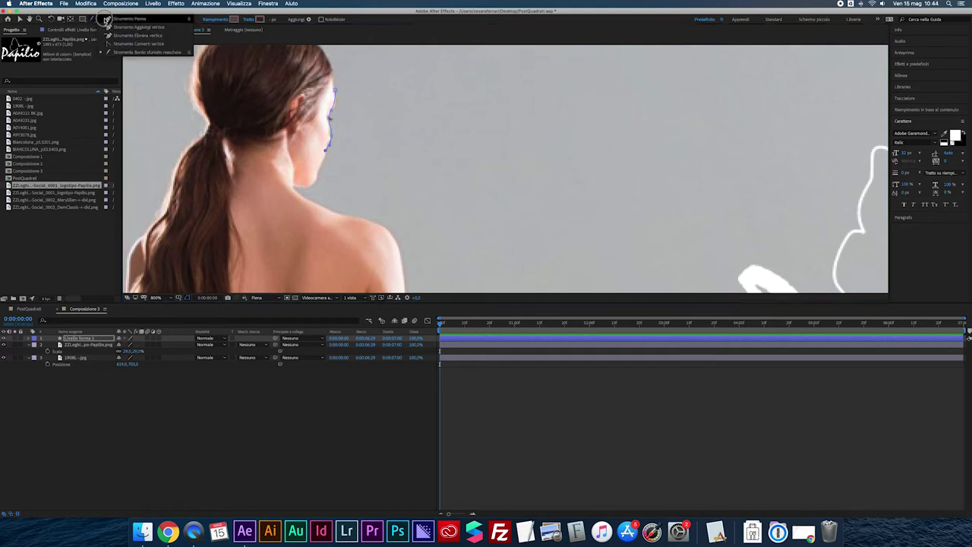
Step: Continue the path down the jaw and neck, curving the point under the jaw
drag(91, 18, 114, 45)
click(316, 172)
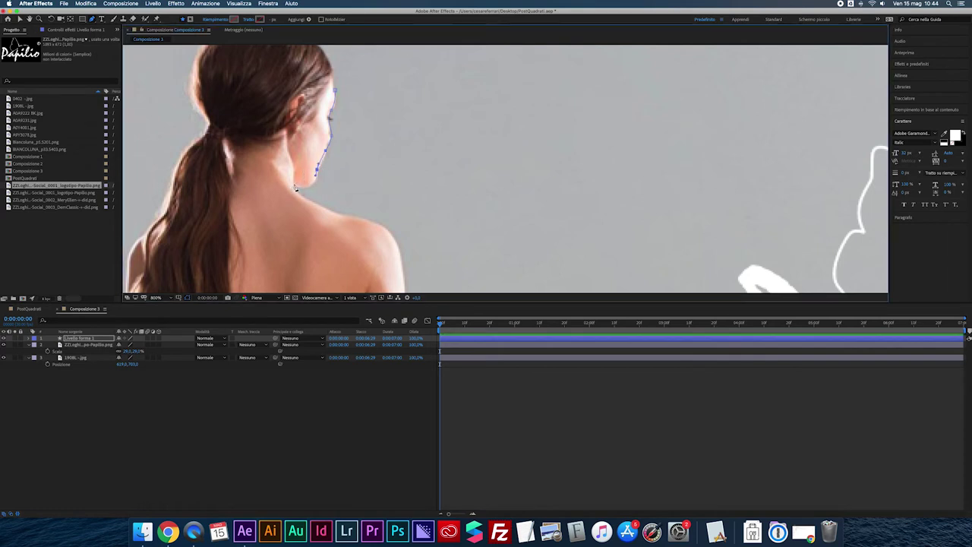
click(272, 173)
key(comma)
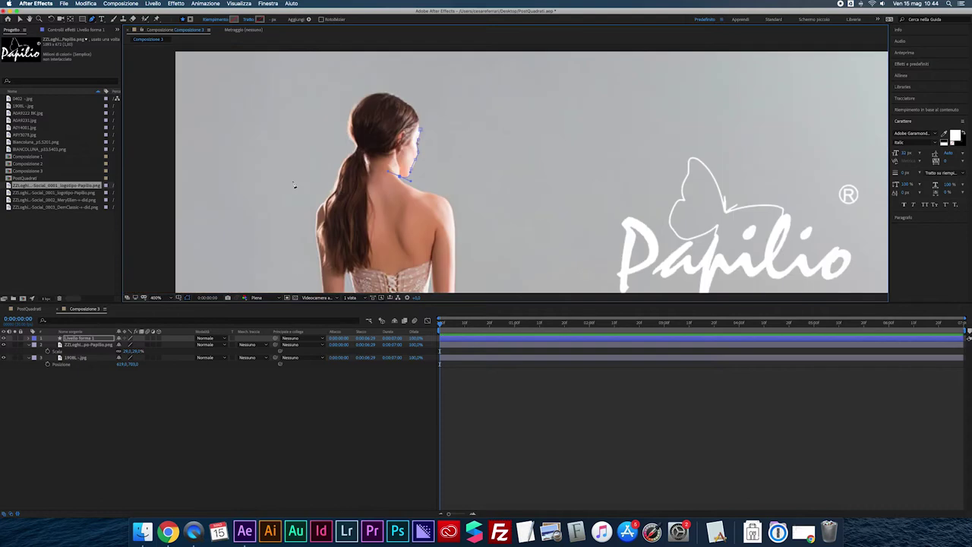
key(period)
key(period)
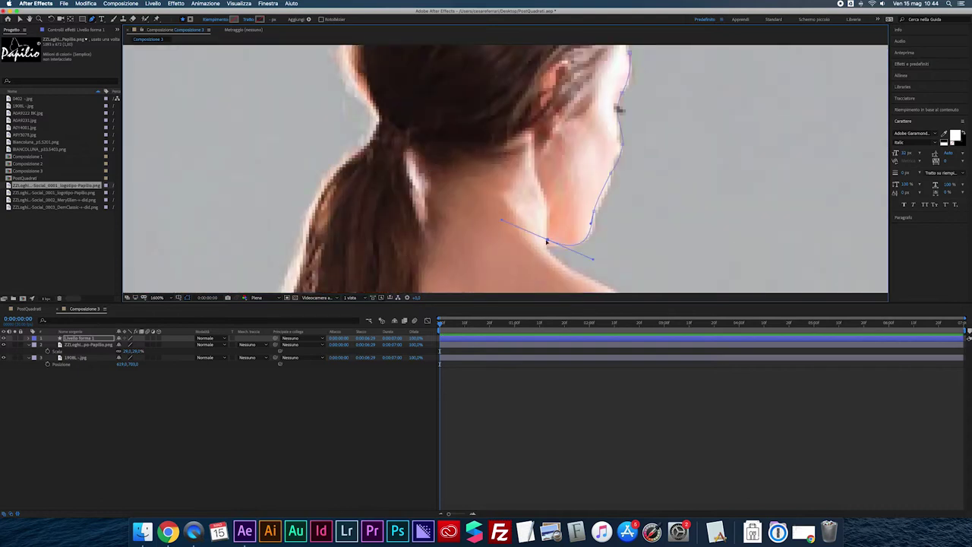
key(period)
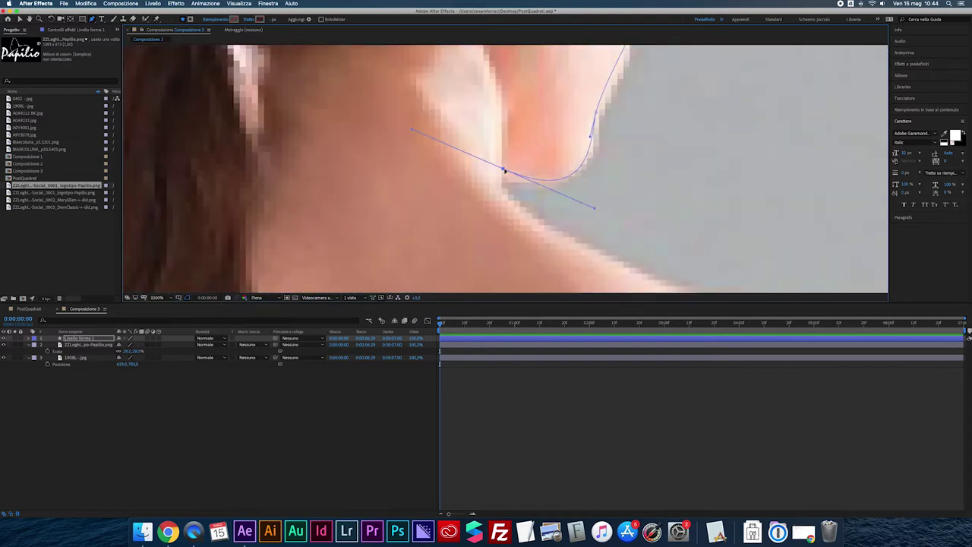
drag(595, 207, 513, 185)
drag(592, 138, 594, 209)
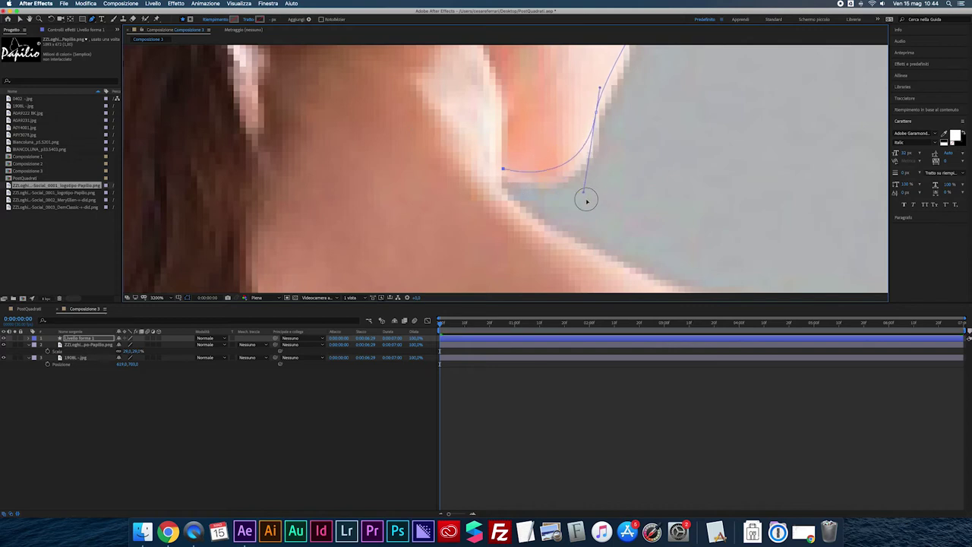
drag(631, 191, 570, 142)
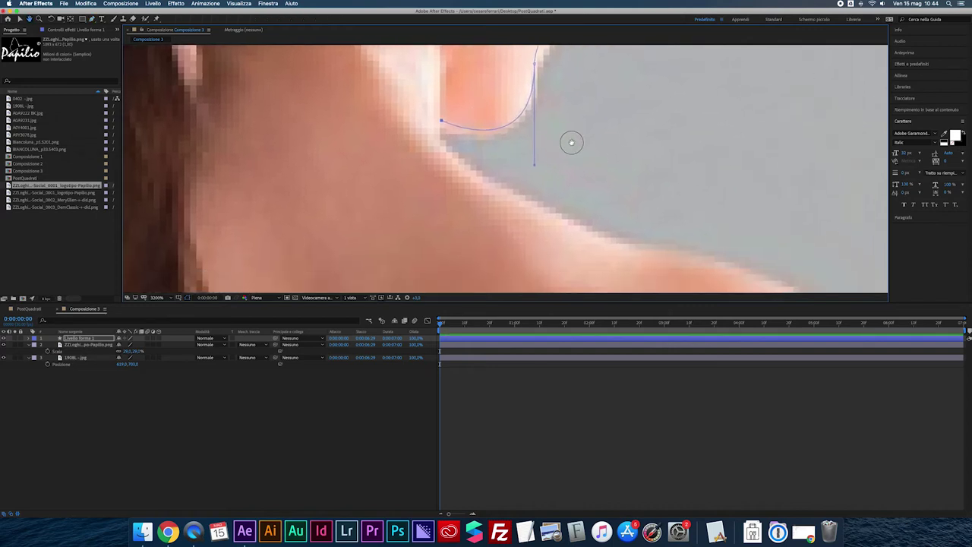
click(438, 141)
Step: Extend the path with curved points over the shoulder and down the arm's edge
key(comma)
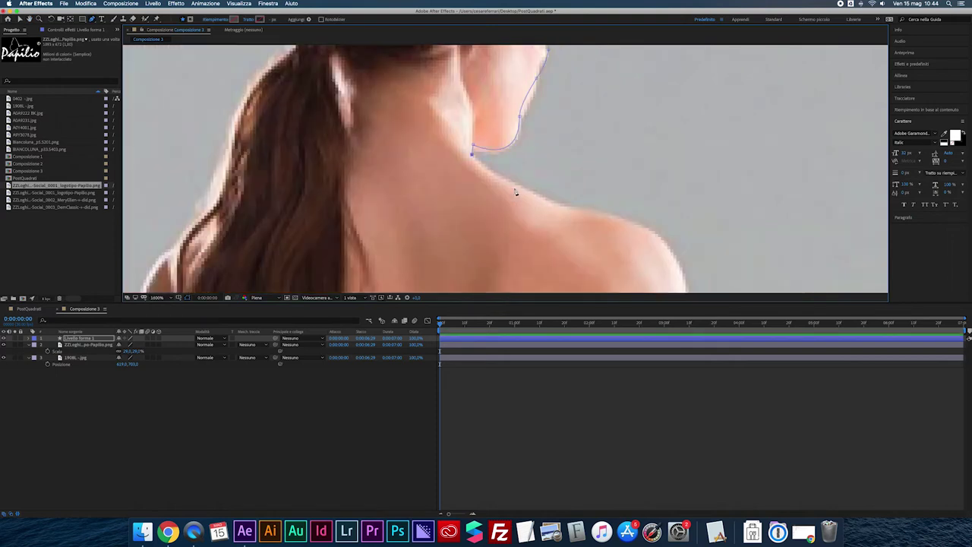
drag(553, 201, 494, 161)
drag(511, 178, 580, 204)
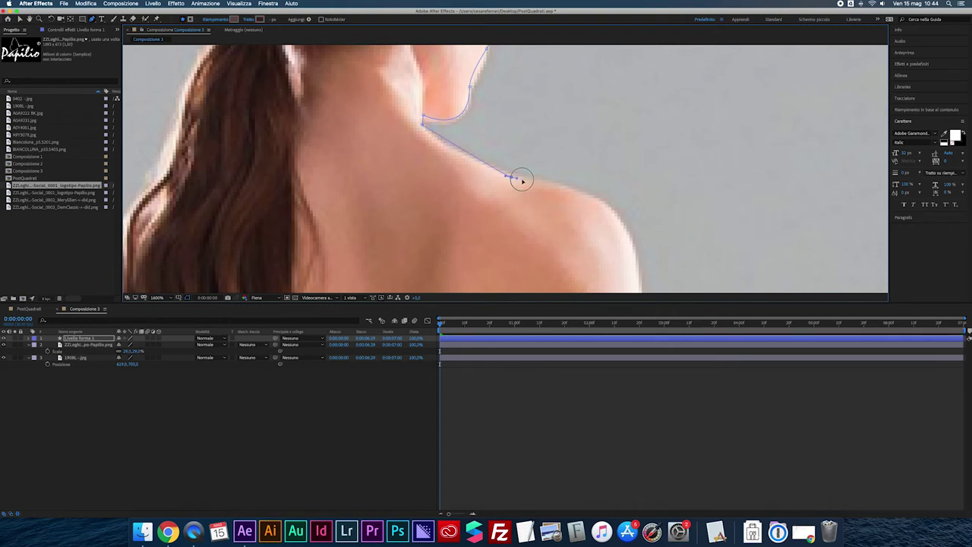
scroll(580, 203, down, 2)
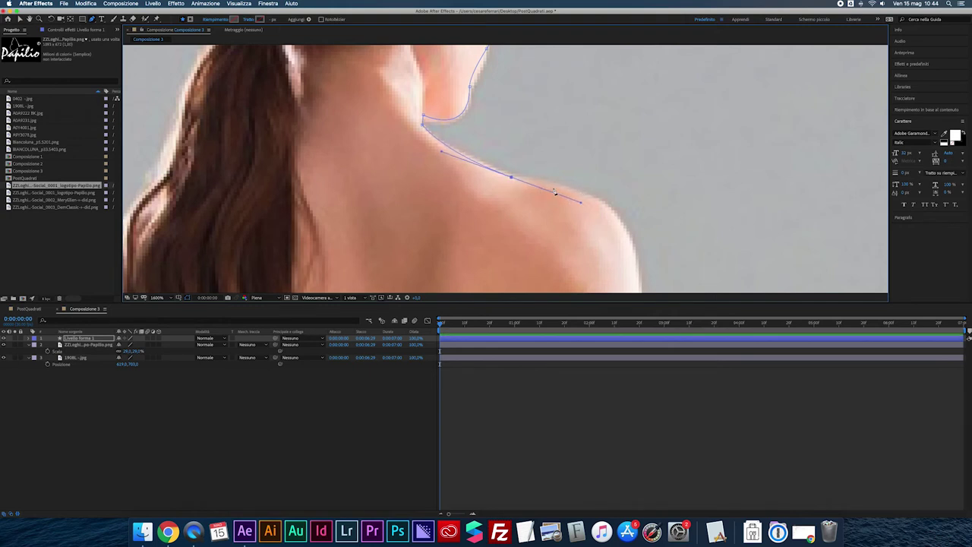
scroll(568, 210, up, 2)
drag(560, 189, 573, 274)
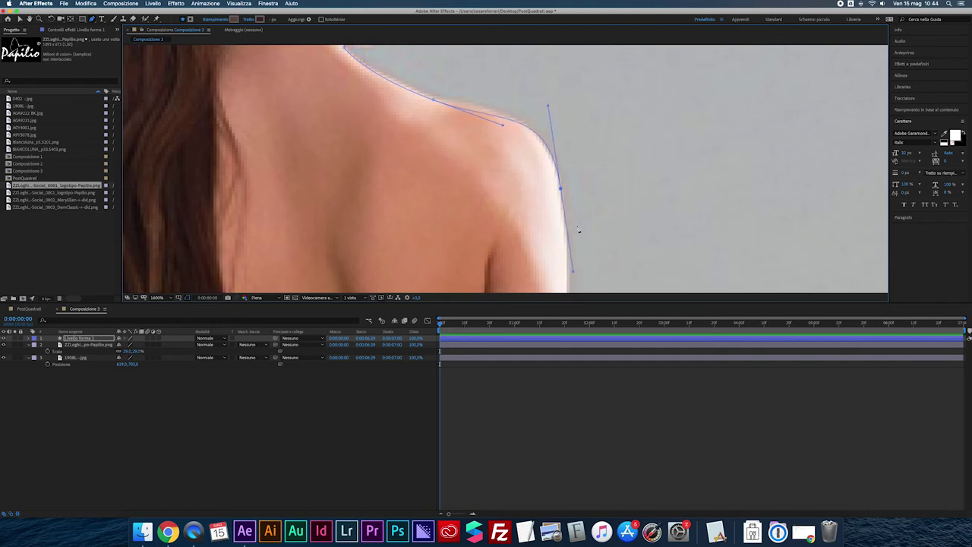
scroll(575, 232, down, 3)
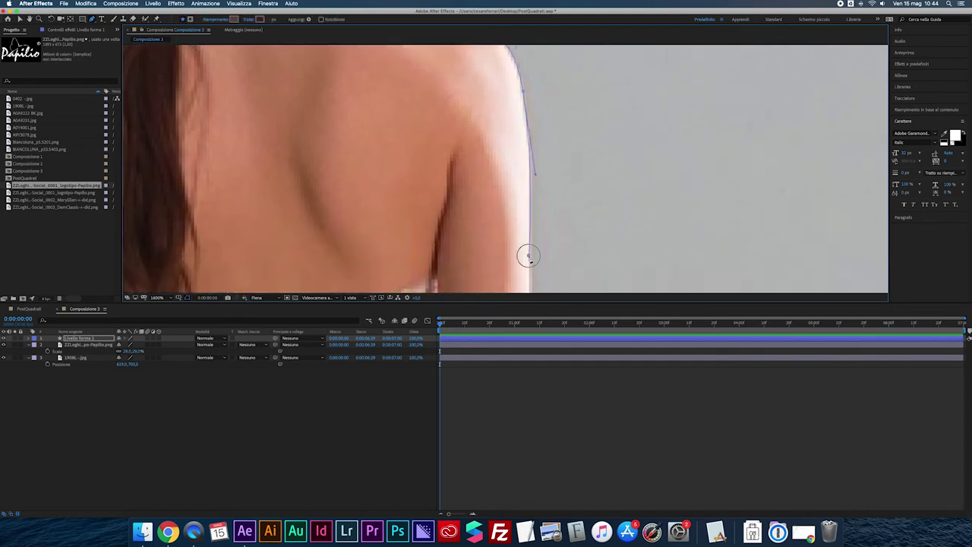
scroll(536, 167, up, 2)
scroll(441, 152, down, 5)
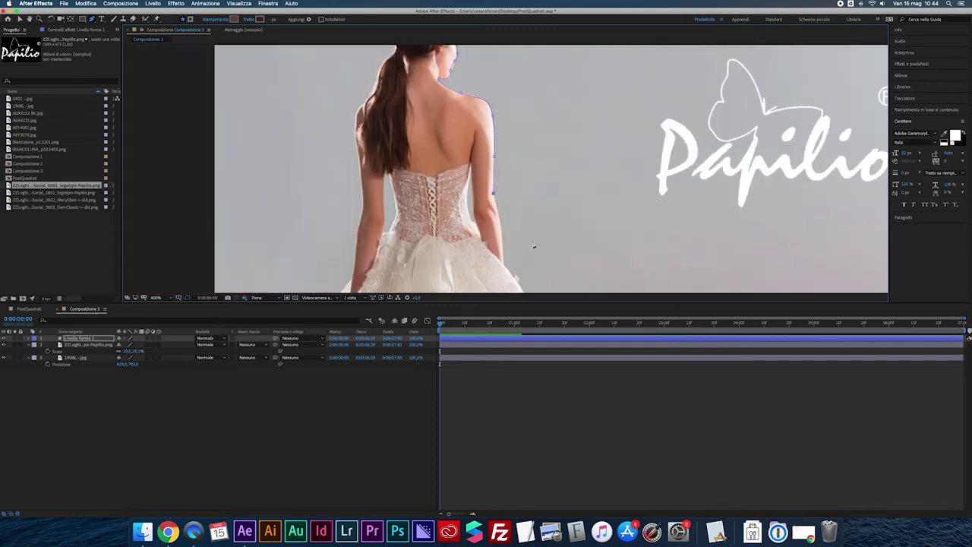
scroll(486, 191, down, 2)
click(481, 186)
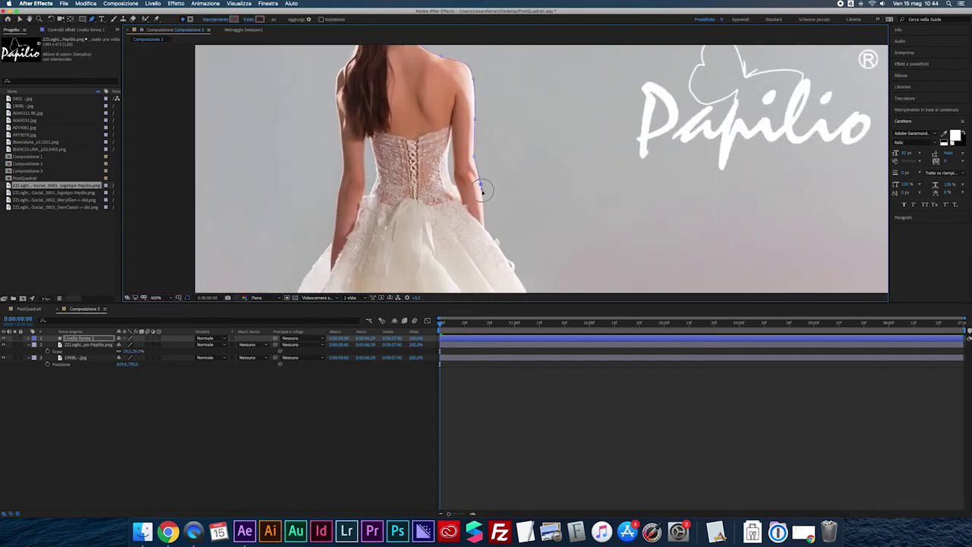
scroll(508, 198, down, 1)
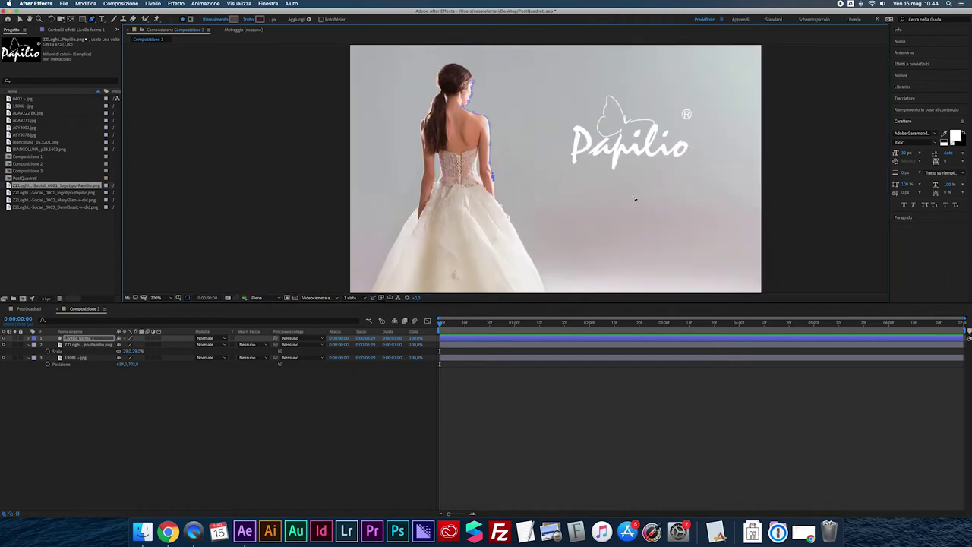
Step: Carry the path right past the logo, up, left across the top, and close it at the hair
click(819, 177)
click(819, 51)
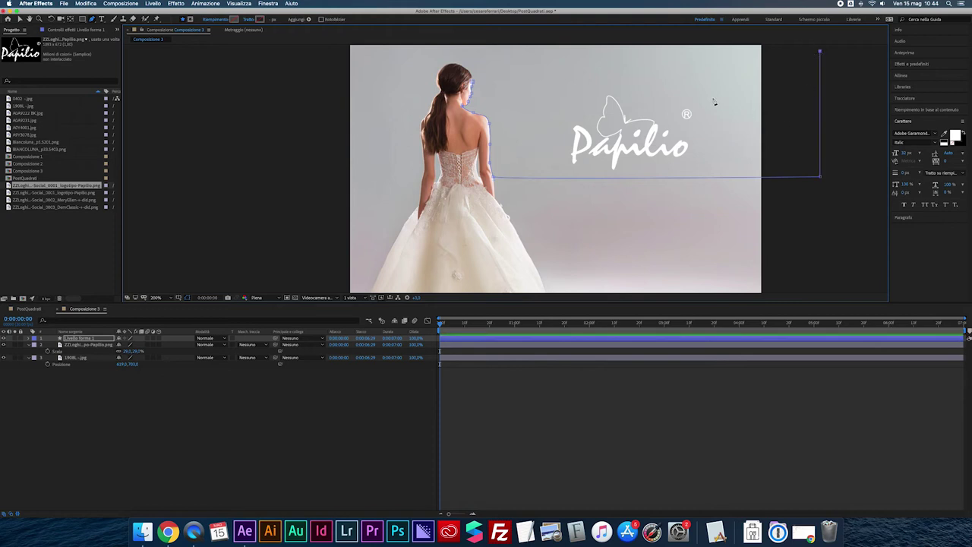
click(477, 52)
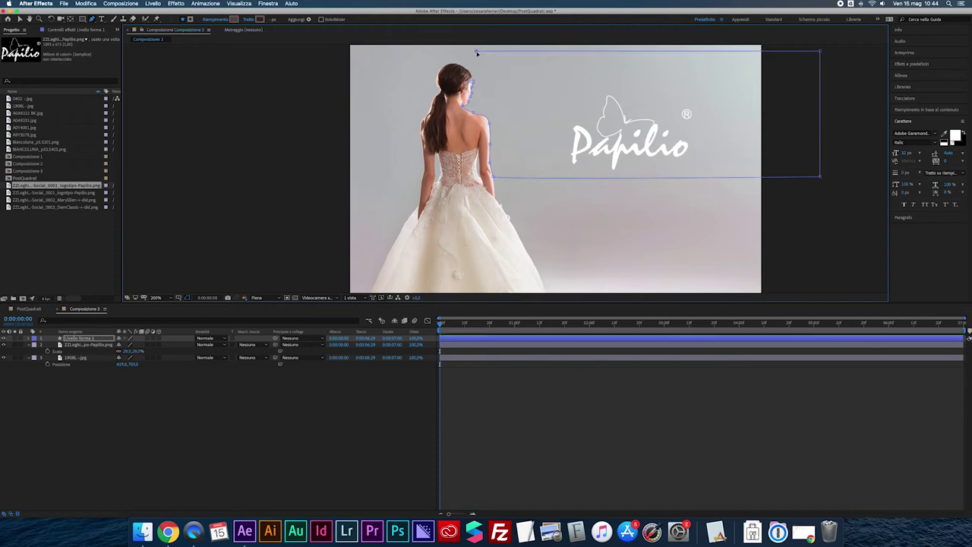
click(473, 85)
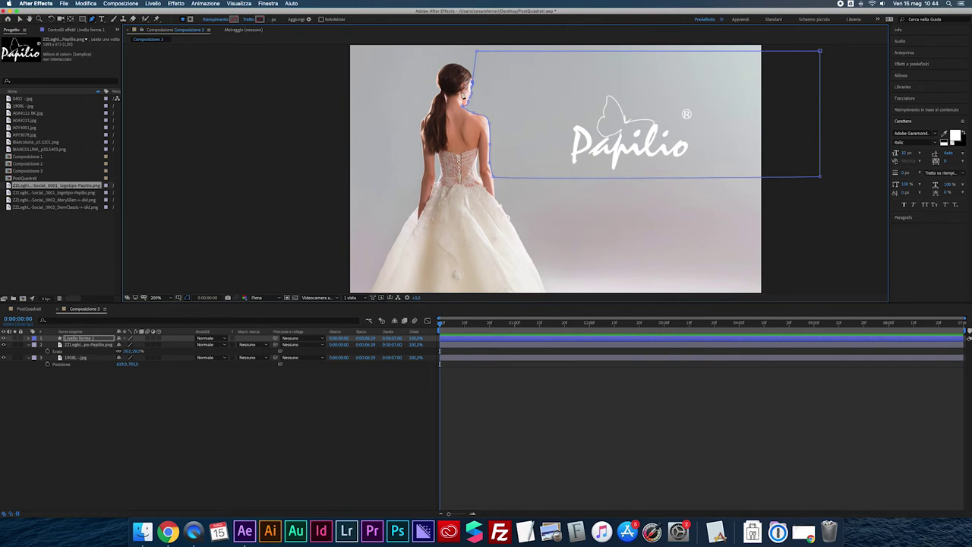
Step: Give the closed shape a solid orange fill and return to the Selection tool
click(218, 20)
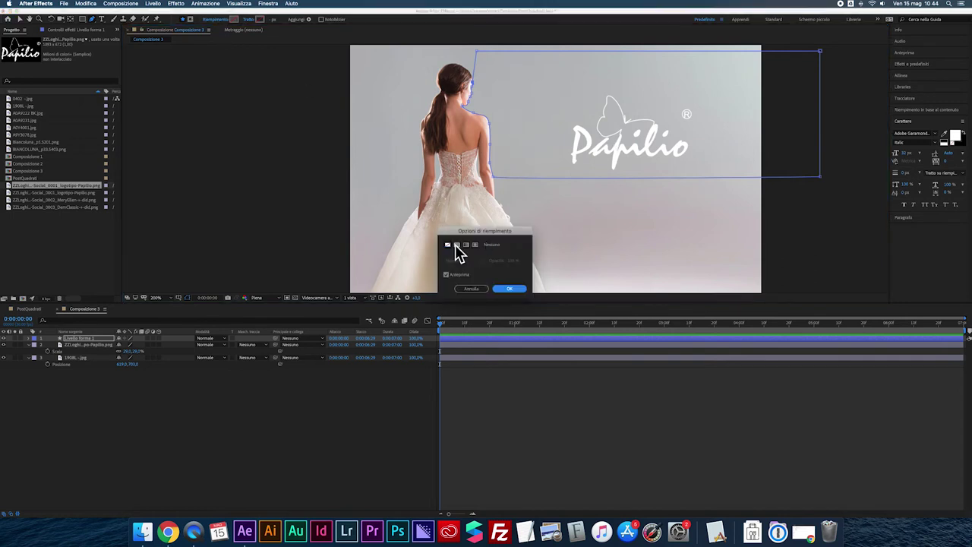
click(457, 245)
click(509, 288)
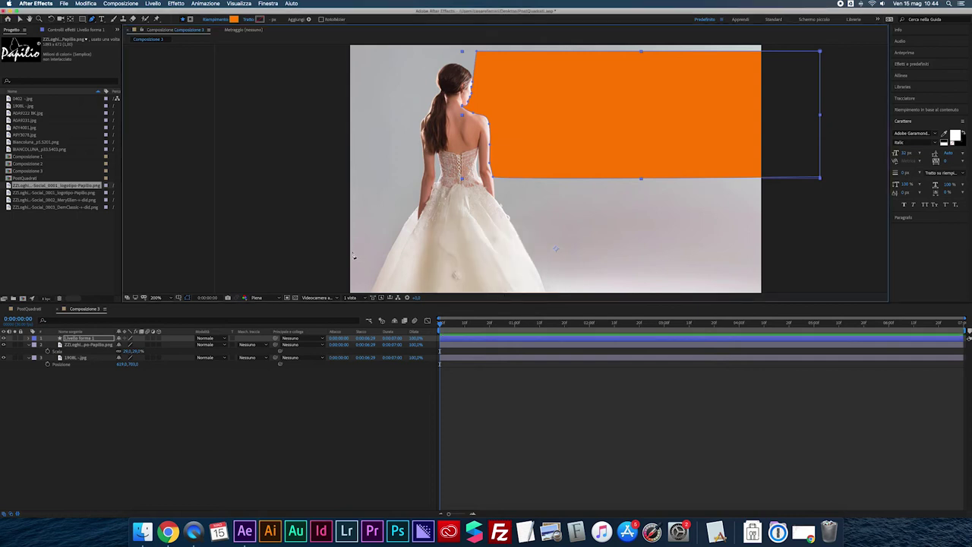
click(20, 19)
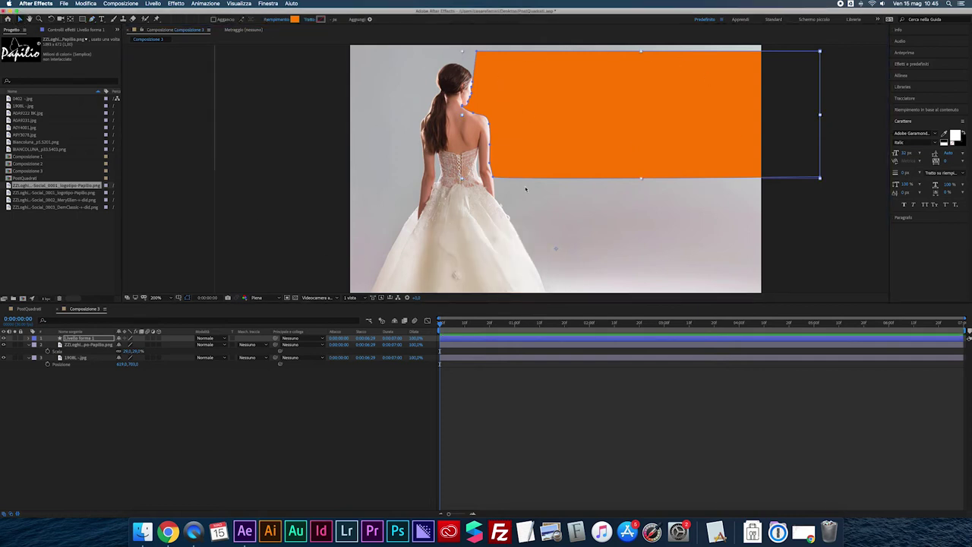
Step: Set the Papilio logo layer's Track Matte to Alpha Matte "Livello forma 1"
click(84, 345)
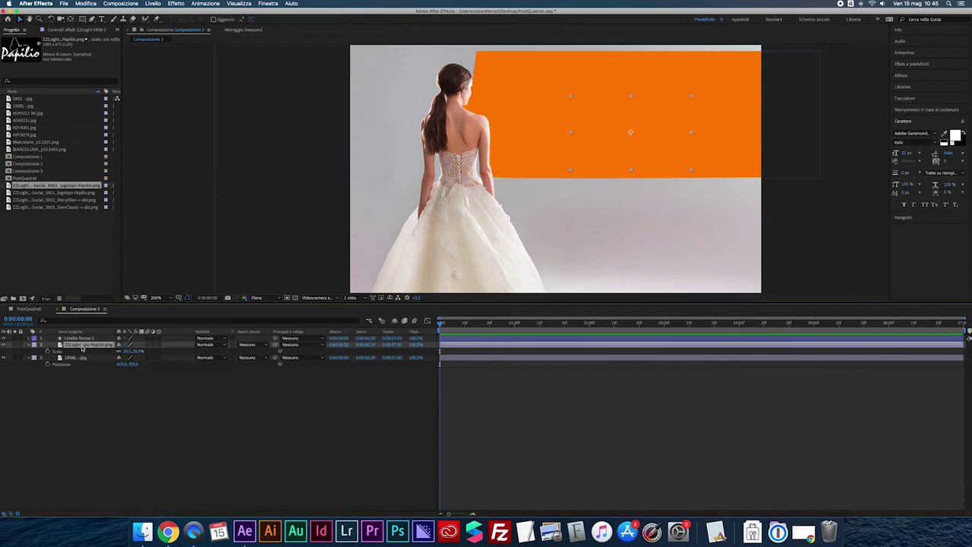
click(208, 345)
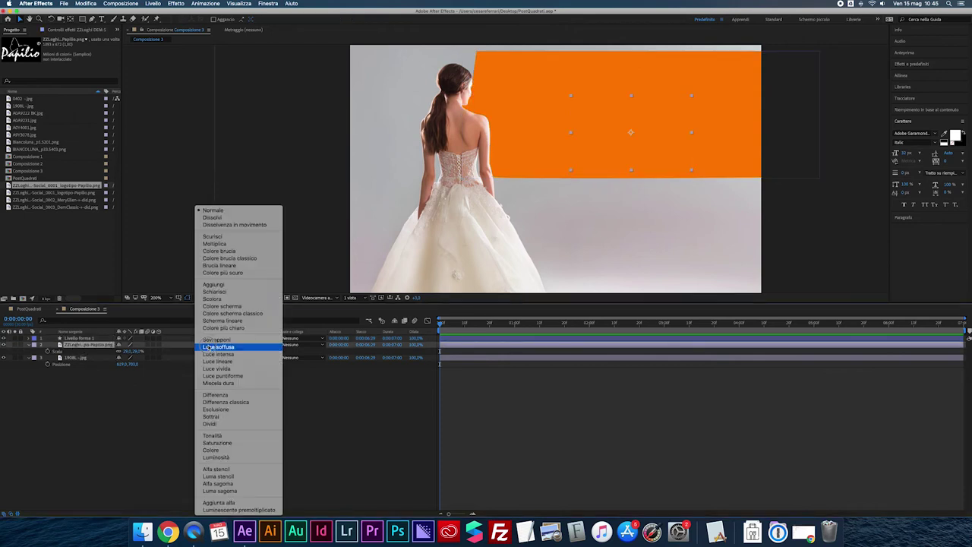
click(188, 347)
click(251, 345)
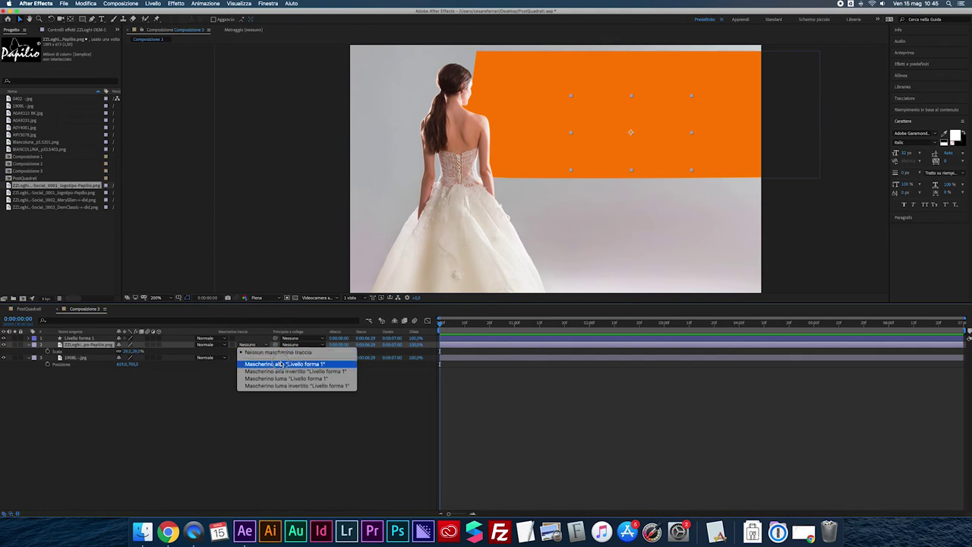
click(286, 365)
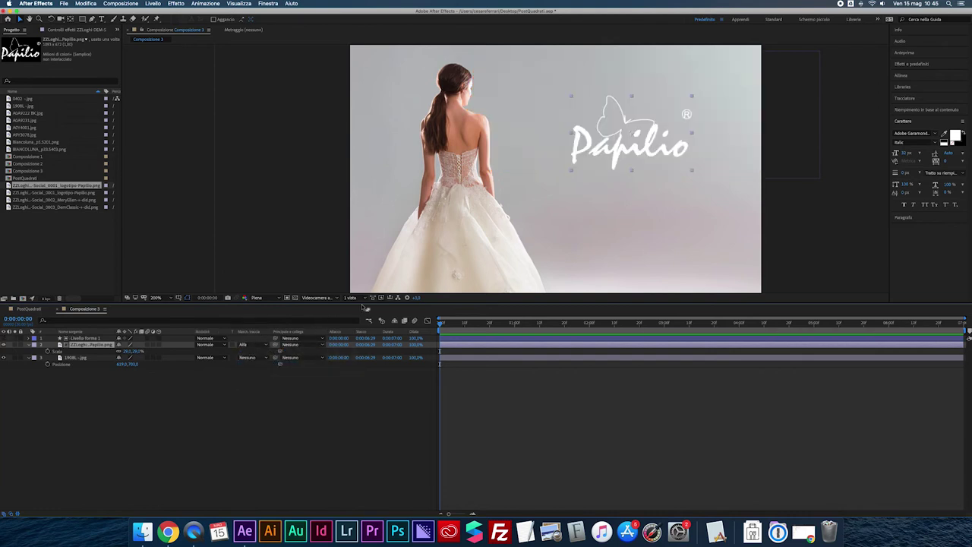
Step: Rename the shape layer to Mask and zoom the viewer to 100%
click(85, 338)
click(85, 338)
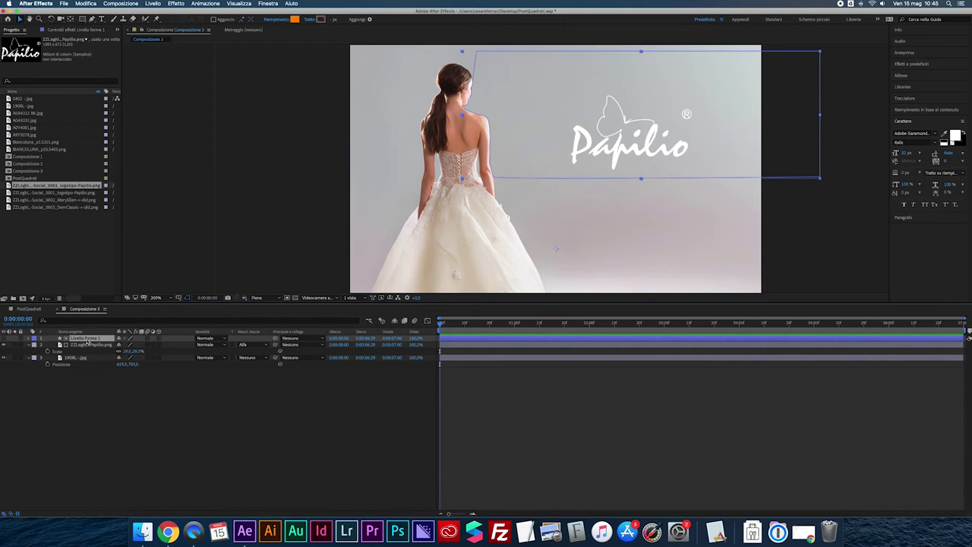
key(Return)
text(Mask)
key(Return)
click(130, 399)
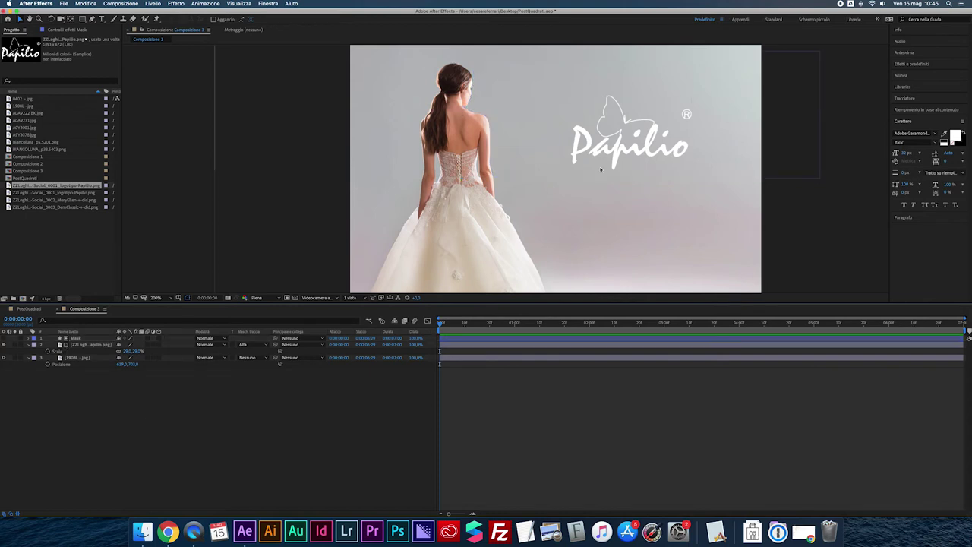
key(comma)
Step: Key the logo's Position near 0:00:00:10, hidden to the left behind the bride
click(91, 344)
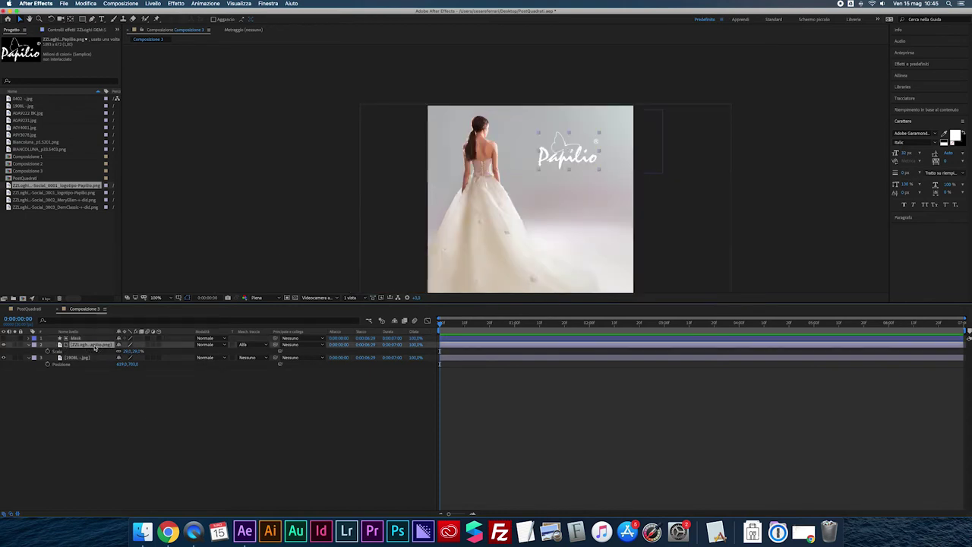
key(p)
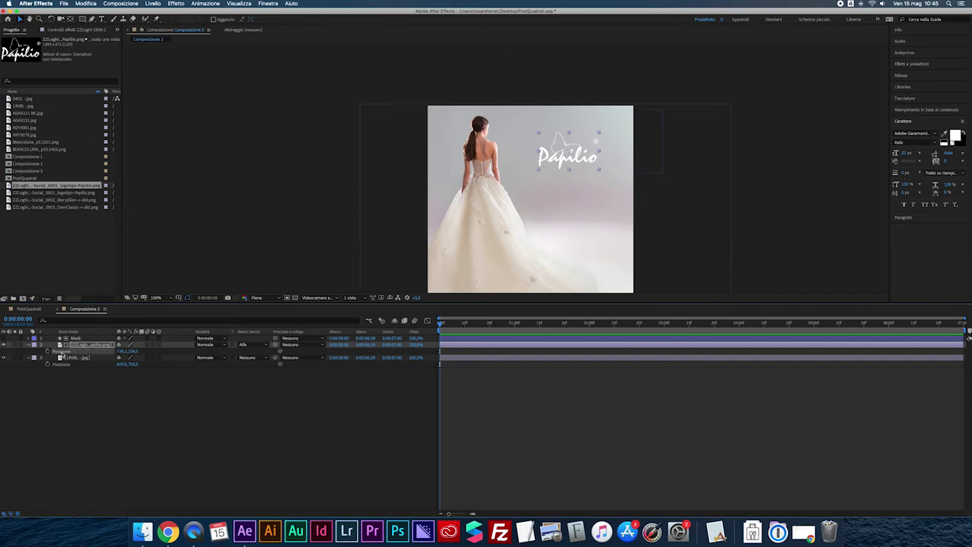
mouse_move(123, 352)
mouse_down()
mouse_move(4, 420)
mouse_move(158, 458)
mouse_move(152, 450)
mouse_up()
drag(440, 323, 590, 324)
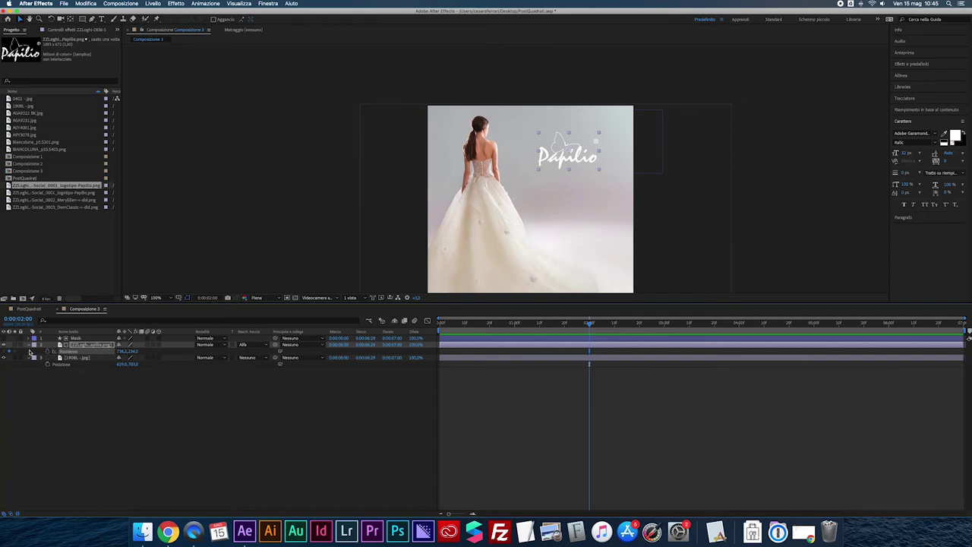
drag(513, 326, 465, 330)
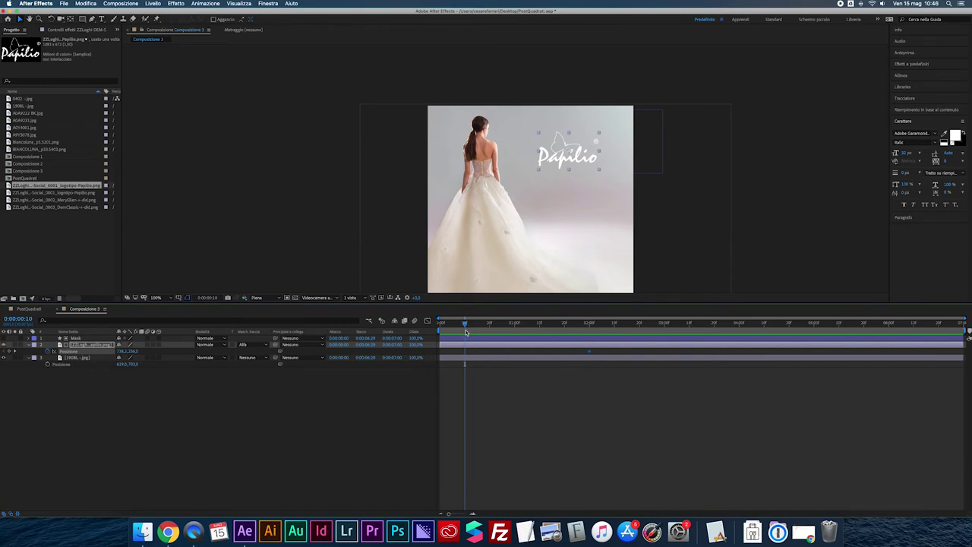
mouse_move(121, 353)
mouse_down()
mouse_move(4, 460)
mouse_move(4, 490)
mouse_up()
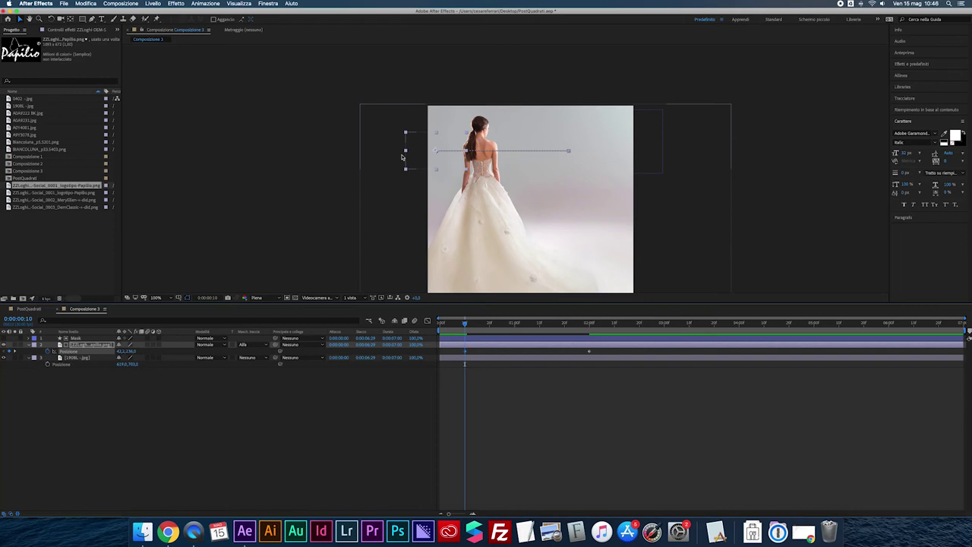
Step: Key the logo sliding right to its resting spot at 738.2, 226.0 around two seconds, then preview
drag(465, 324, 582, 324)
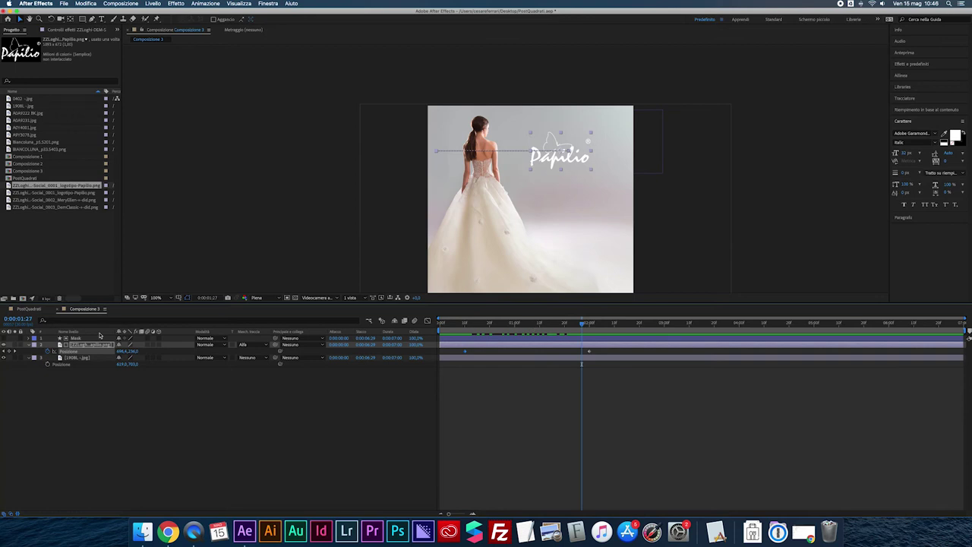
drag(121, 353, 130, 352)
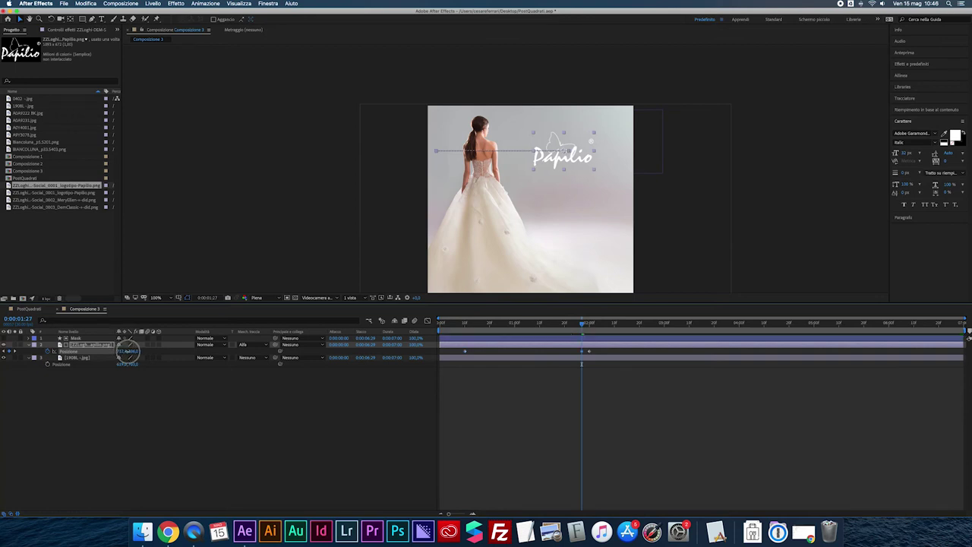
drag(131, 352, 142, 351)
mouse_move(555, 325)
mouse_down()
mouse_move(590, 326)
mouse_move(552, 331)
mouse_up()
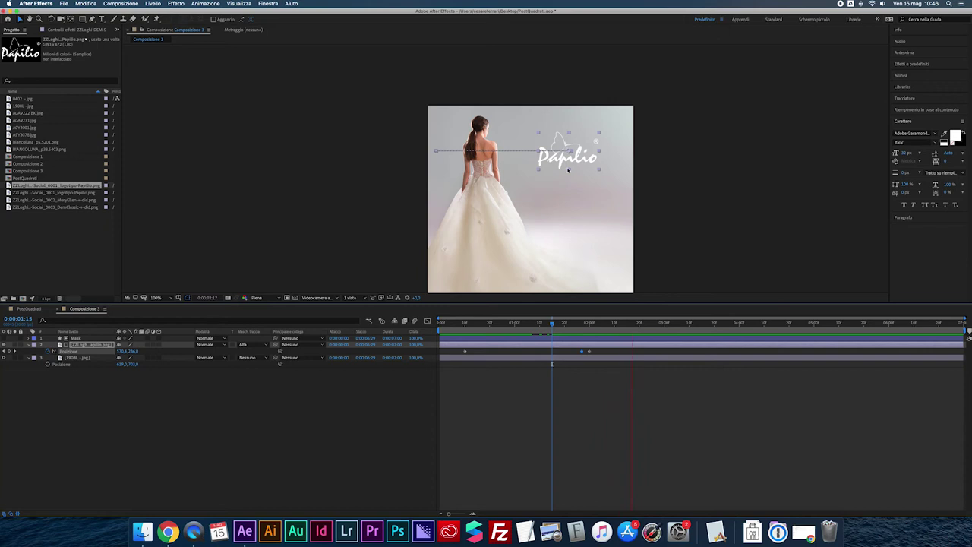
key(space)
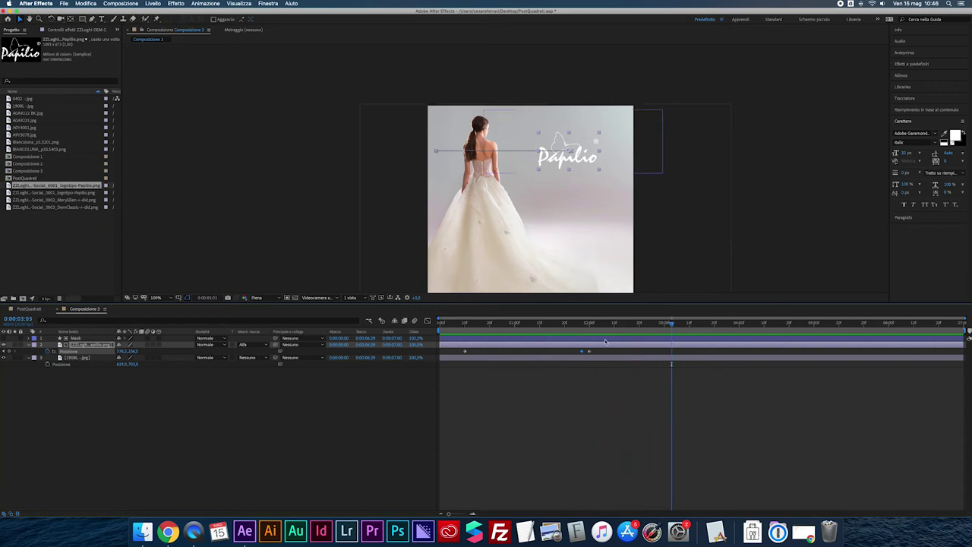
mouse_move(599, 350)
mouse_down()
mouse_move(483, 360)
mouse_move(470, 350)
mouse_up()
drag(811, 324, 824, 326)
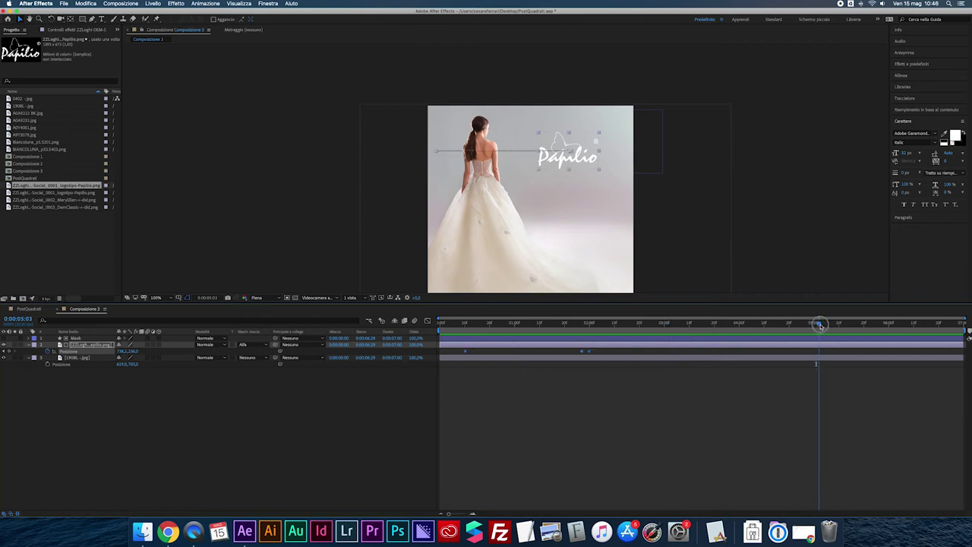
Step: Paste the entrance keyframes near five seconds and time-reverse them so the logo exits by 0:00:06:24
key(ctrl+v)
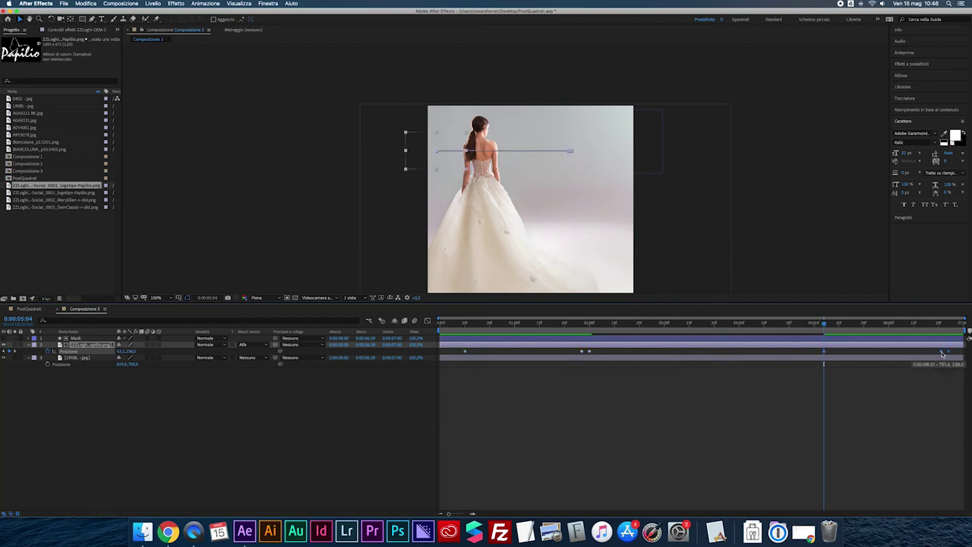
right_click(823, 354)
mouse_move(840, 439)
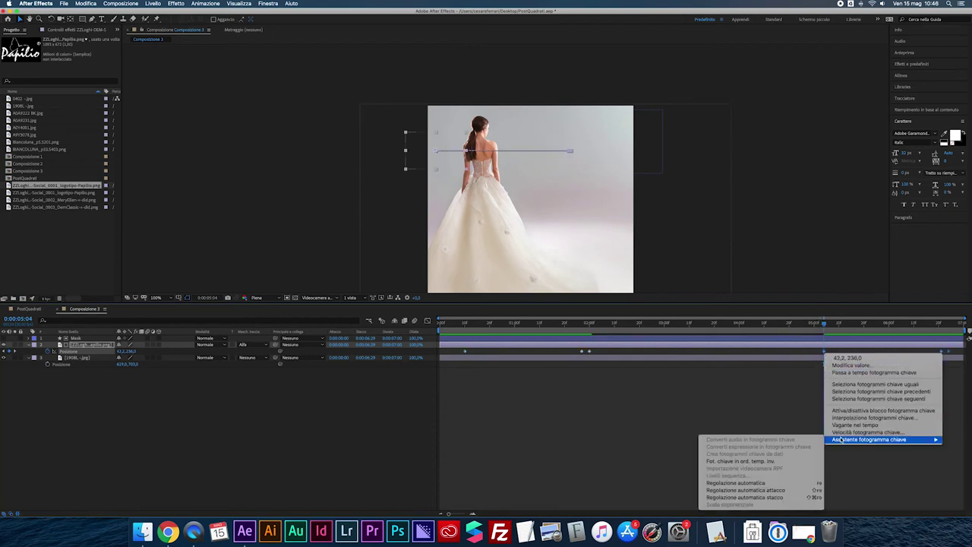
click(718, 461)
drag(826, 325, 948, 326)
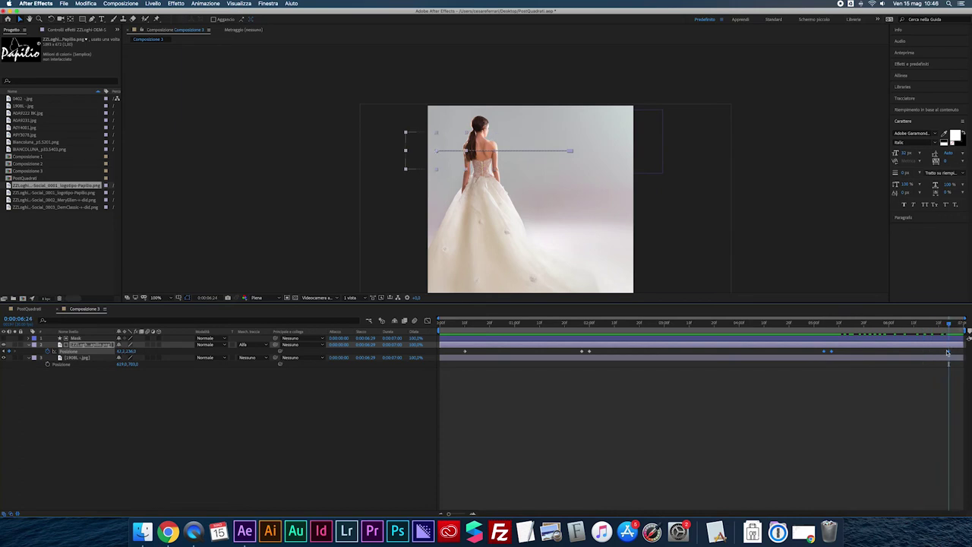
key(alt+Right)
key(alt+Right)
key(alt+Right)
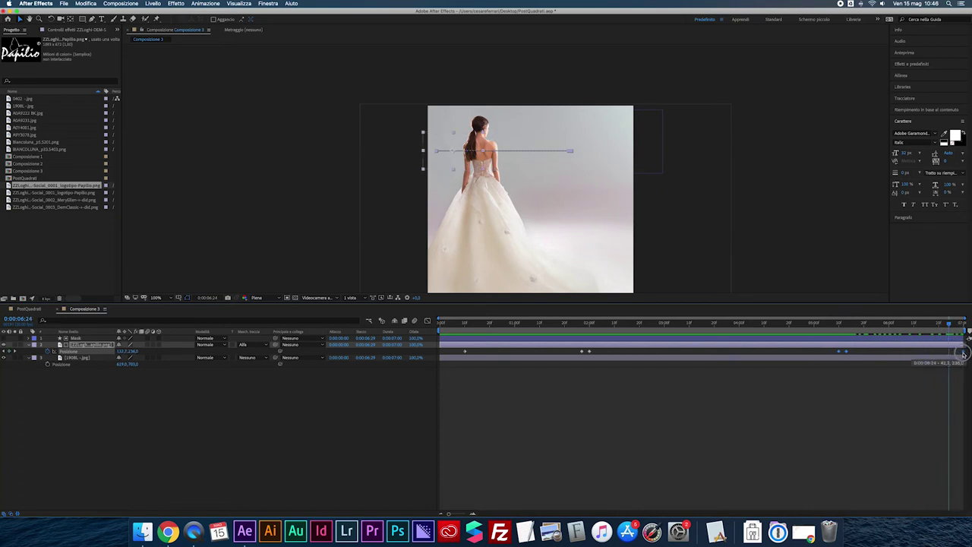
drag(828, 348, 913, 353)
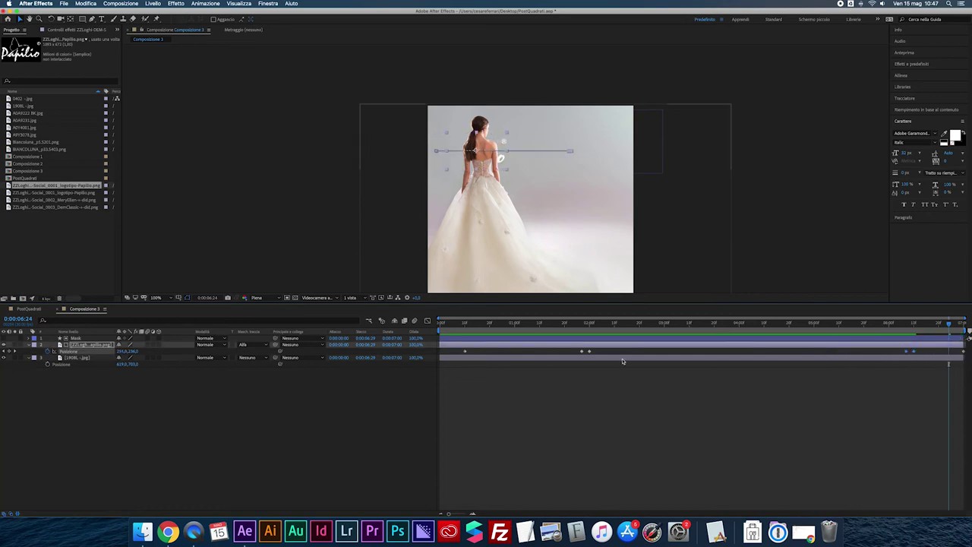
click(866, 329)
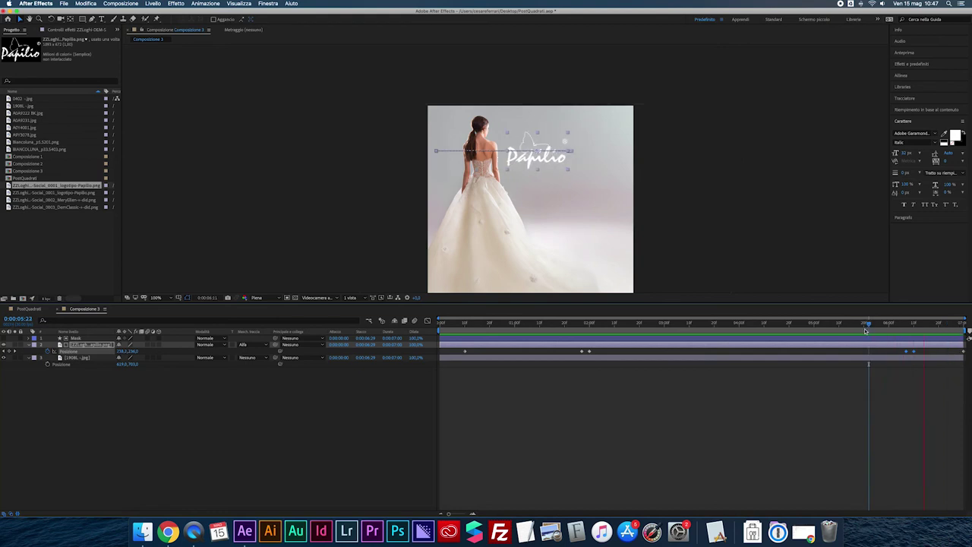
Step: Apply Easy Ease (F9) to all the logo's Position keyframes, preview, then reselect them
key(j)
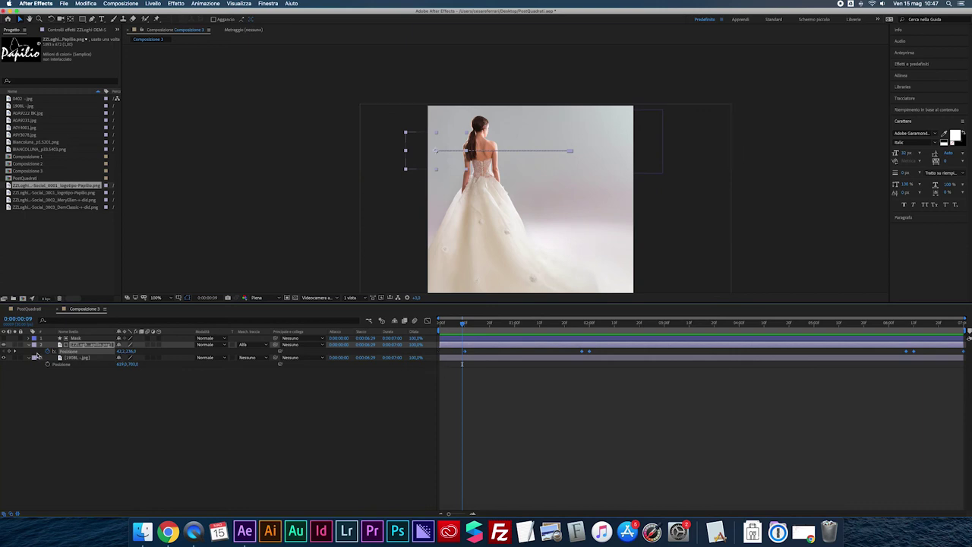
key(F9)
key(space)
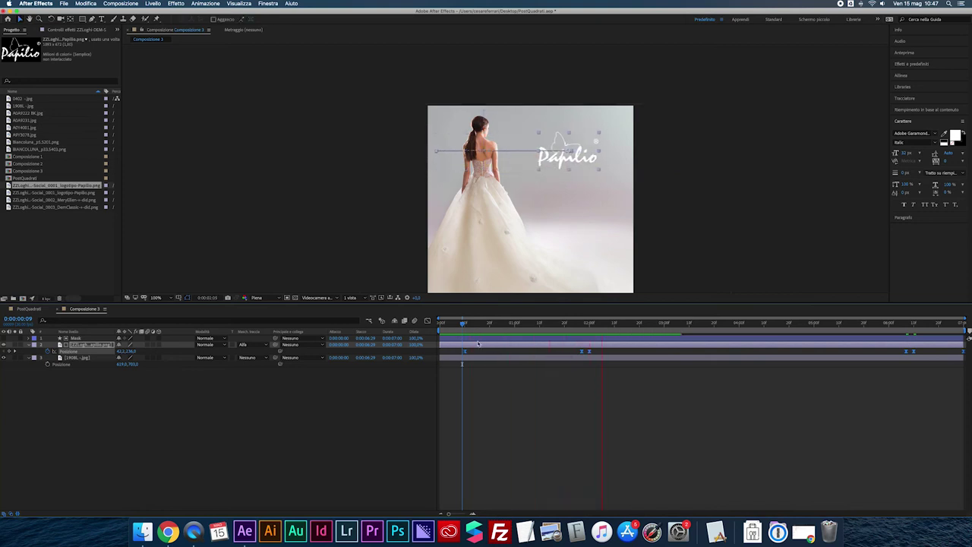
key(space)
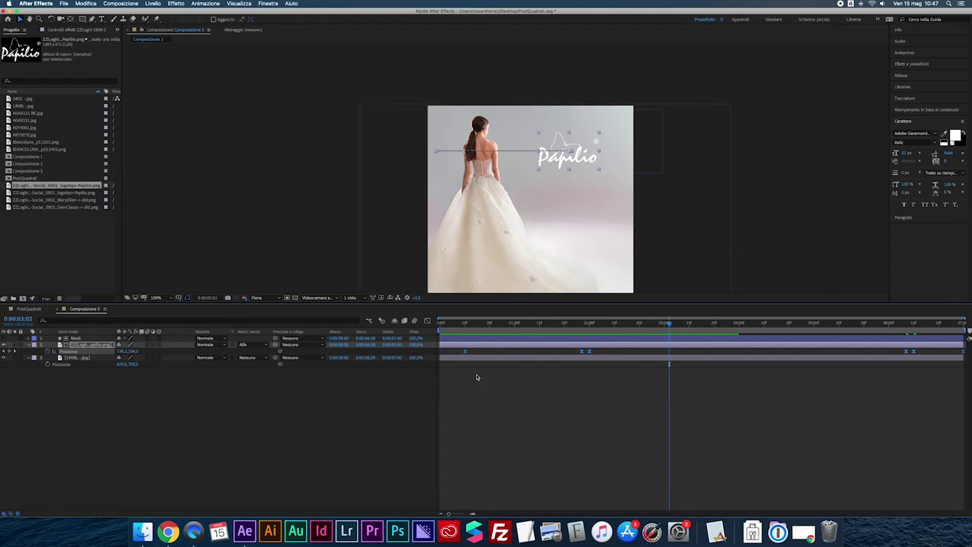
click(460, 353)
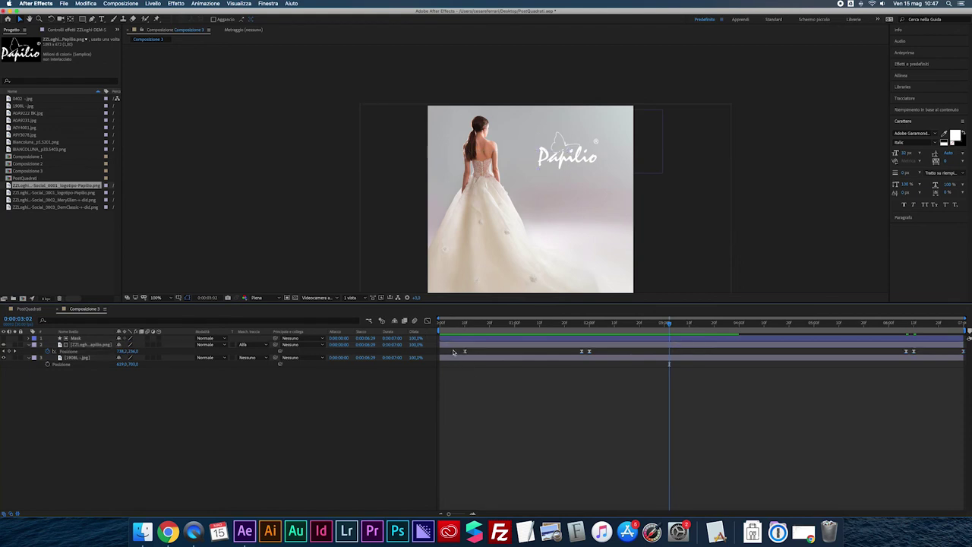
drag(453, 347, 604, 363)
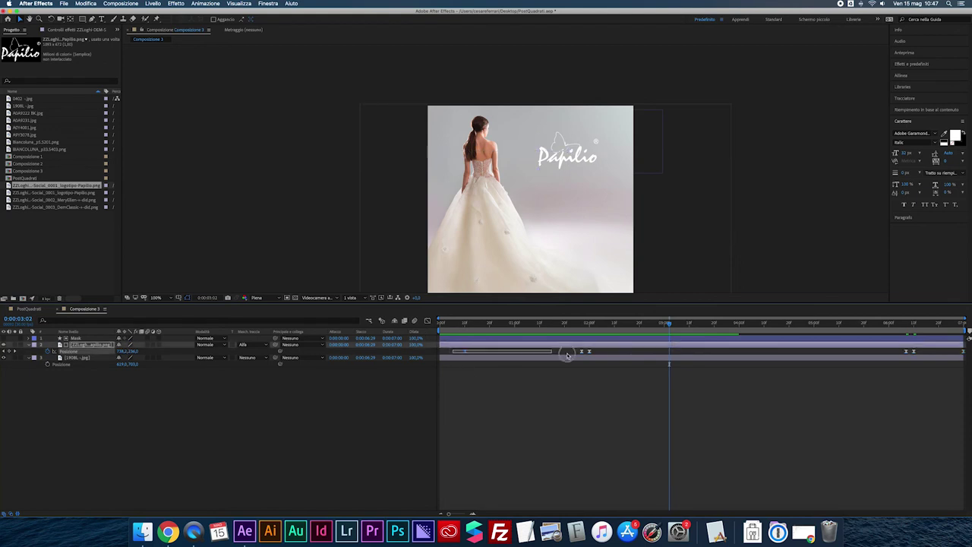
Step: In the Graph Editor, lengthen the ease into the logo's landing and sharpen its exit acceleration
click(427, 322)
drag(563, 487, 537, 492)
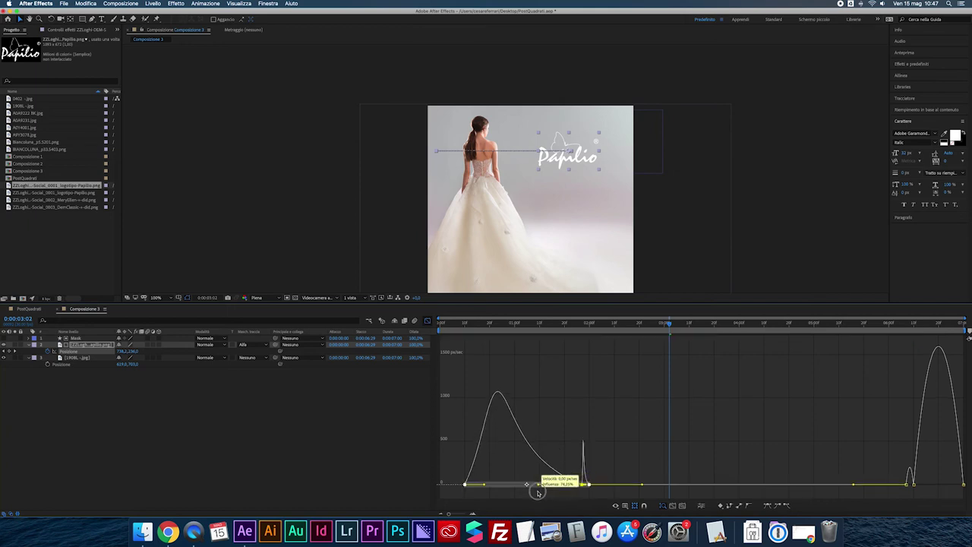
click(827, 471)
drag(922, 488, 928, 487)
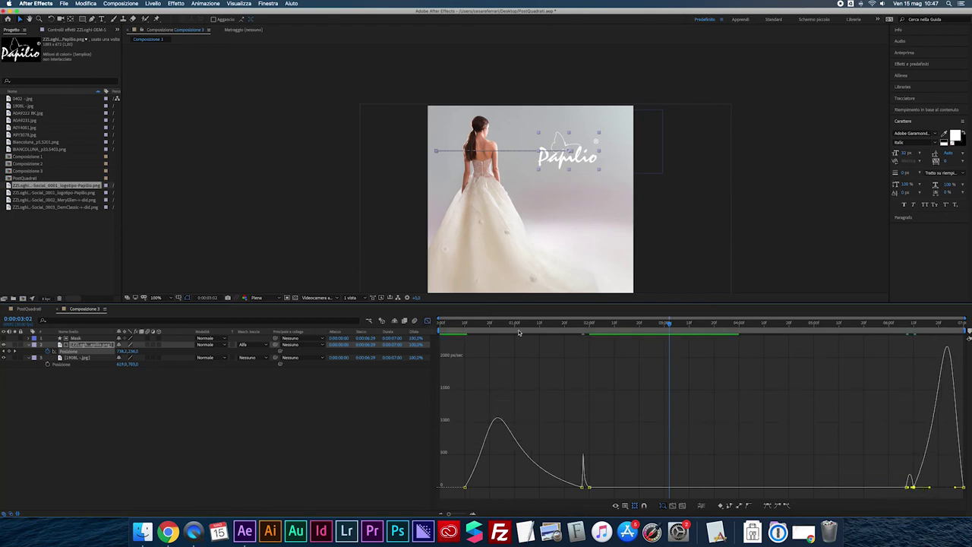
click(426, 320)
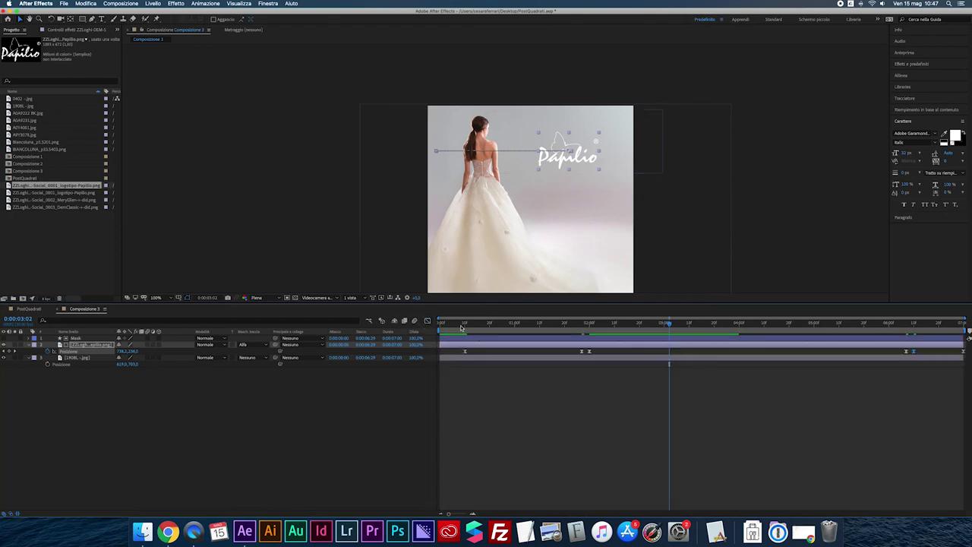
click(455, 324)
drag(454, 325, 439, 325)
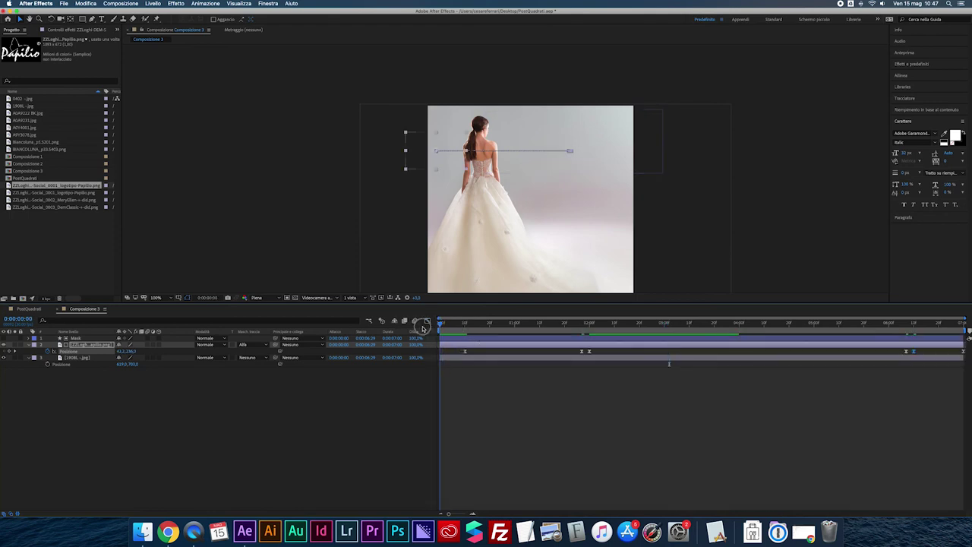
Step: Pick-whip the Mask layer's Parent to layer 3, the 1908L.jpg bride photo
click(76, 358)
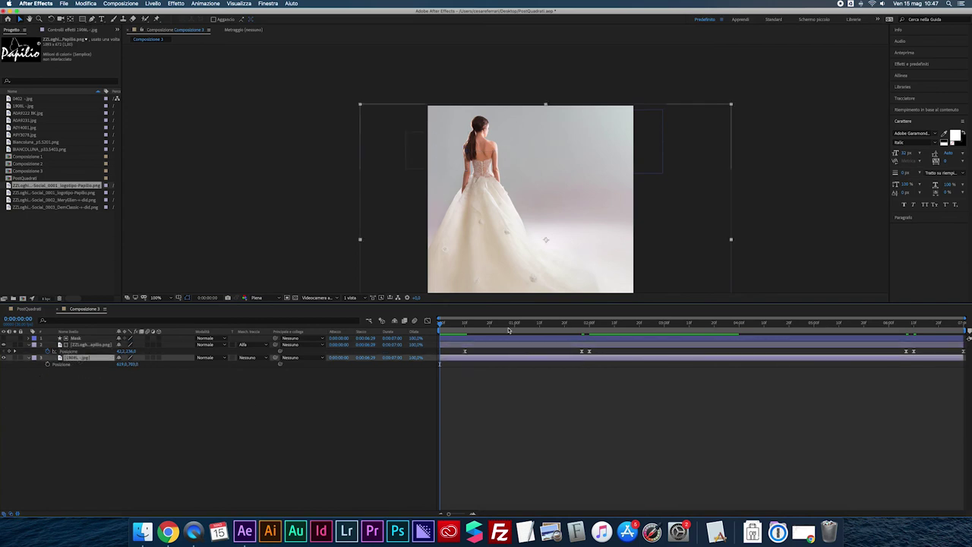
mouse_move(440, 324)
mouse_down()
mouse_move(570, 323)
mouse_move(425, 330)
mouse_up()
click(121, 365)
click(77, 338)
click(76, 339)
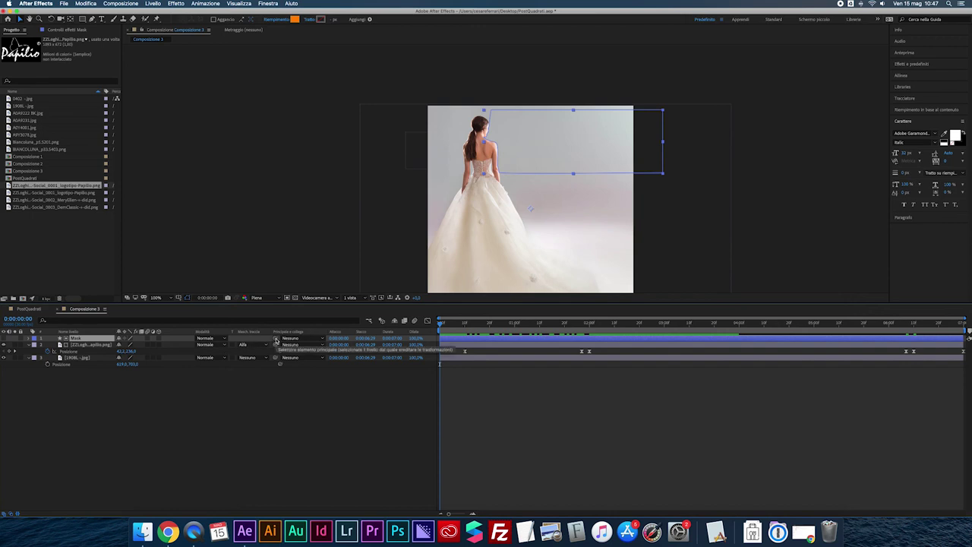
drag(272, 337, 73, 359)
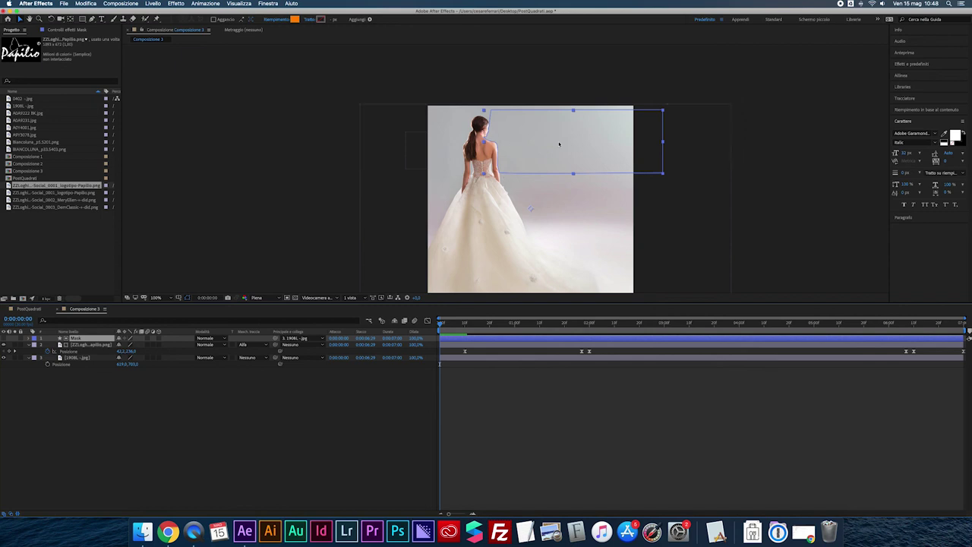
click(120, 387)
click(72, 359)
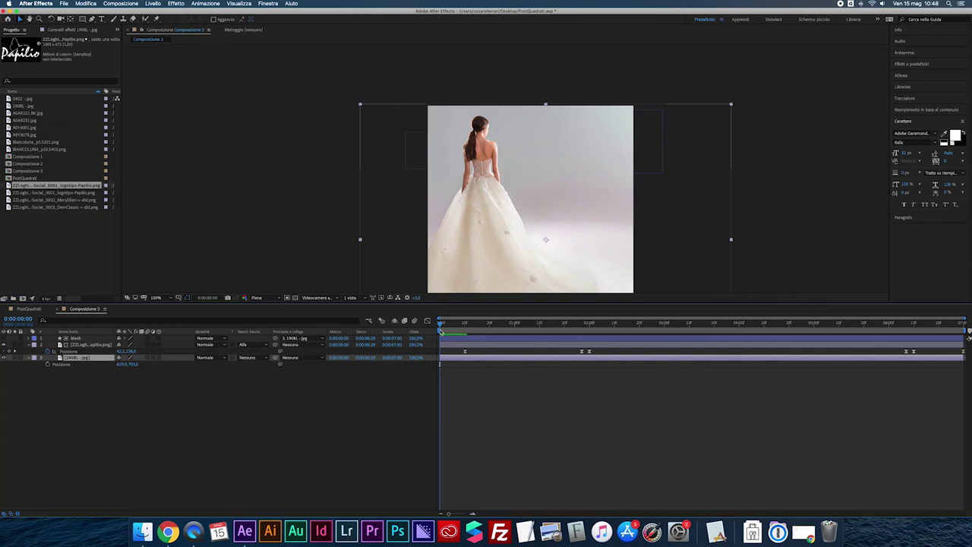
Step: Keyframe the bride photo drifting right from 619.0, 793.0 until the clip's end, then preview
click(47, 365)
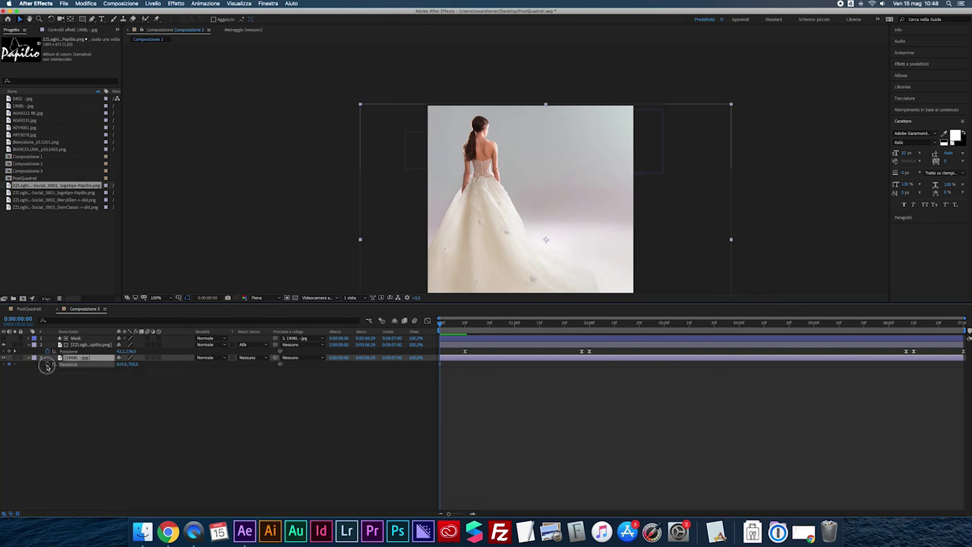
drag(538, 332, 764, 333)
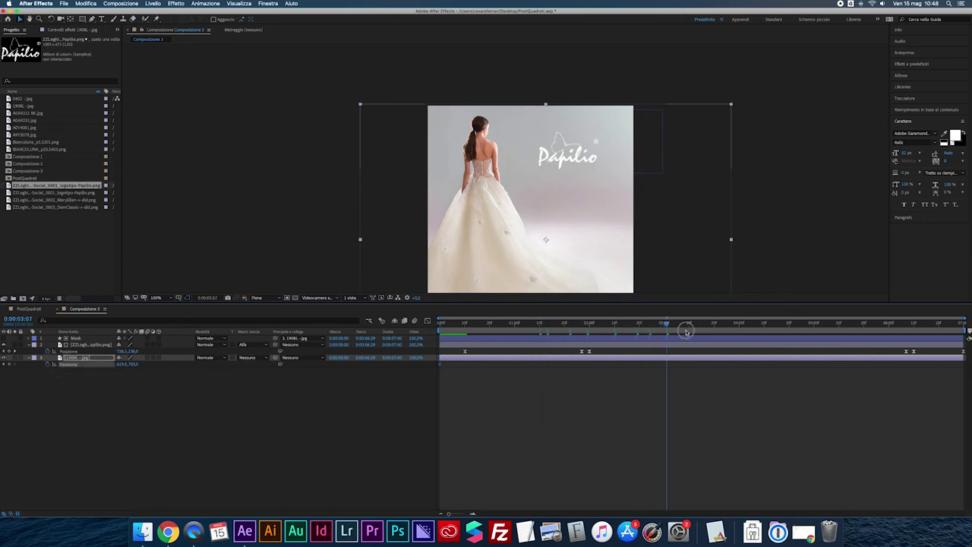
drag(120, 365, 154, 362)
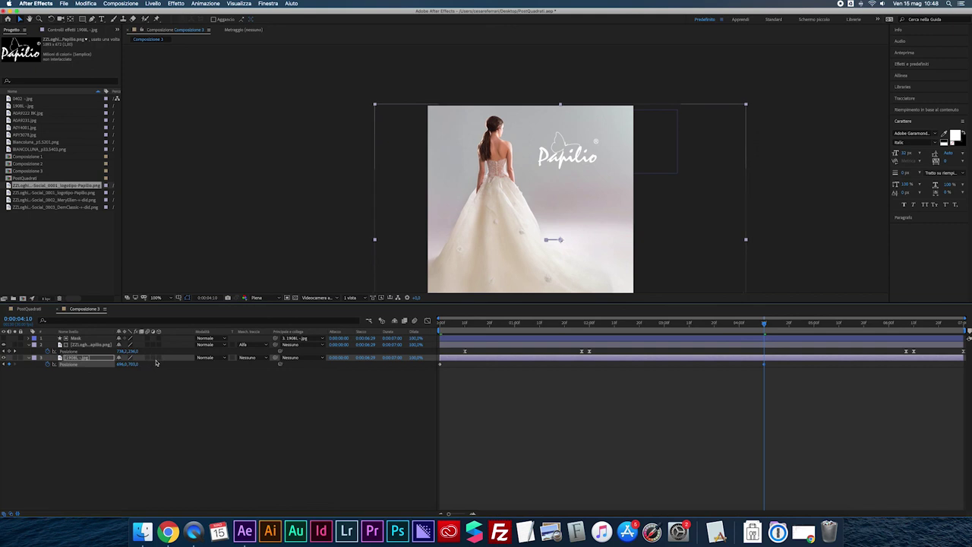
drag(827, 367, 958, 368)
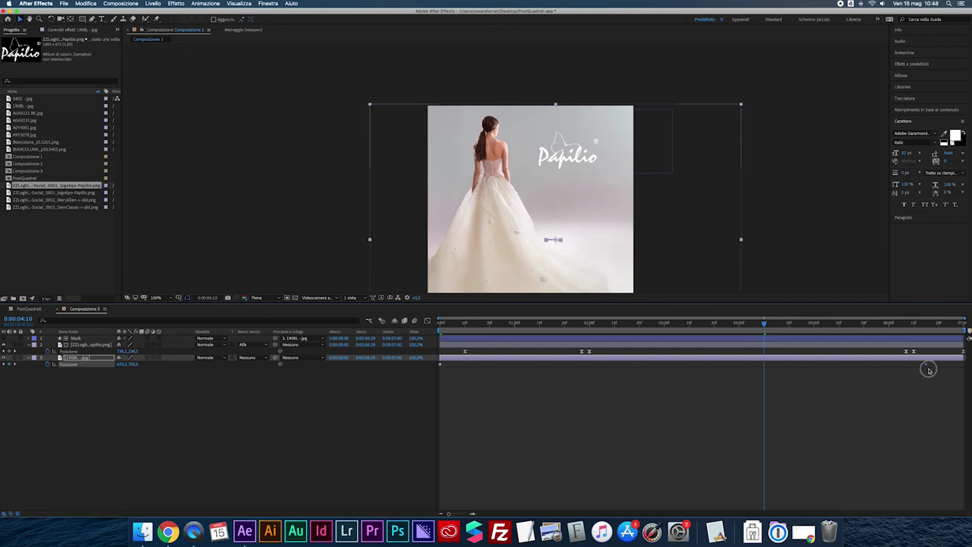
mouse_move(464, 329)
mouse_down()
mouse_move(446, 329)
mouse_move(432, 367)
mouse_up()
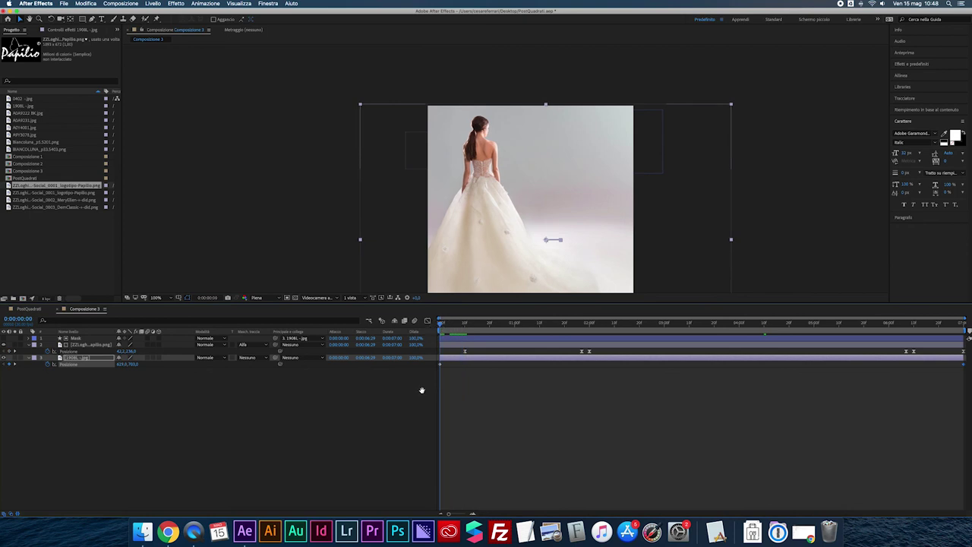
key(space)
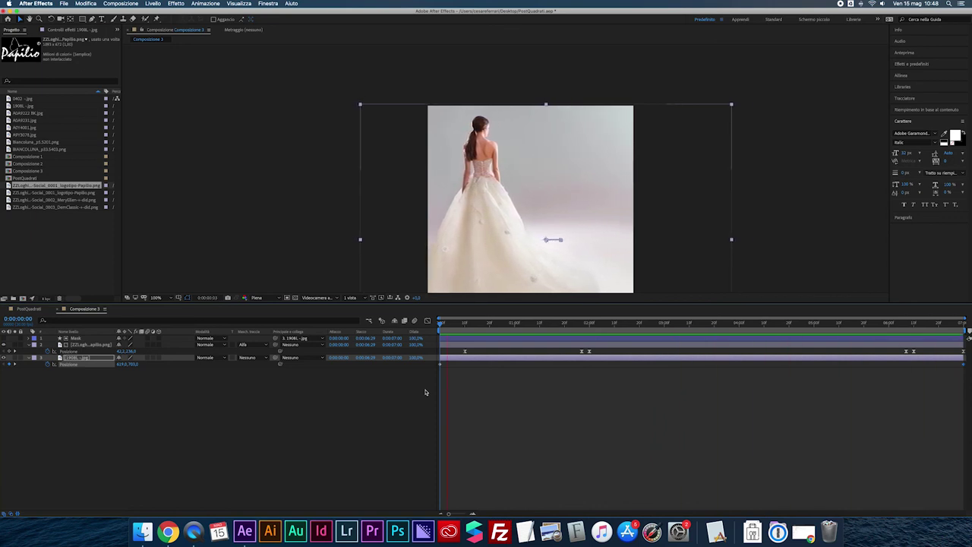
key(period)
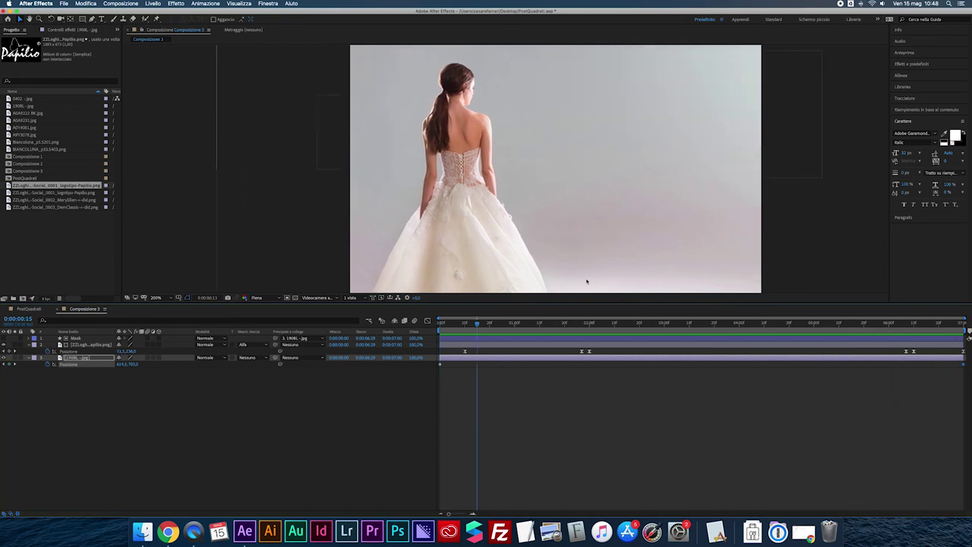
click(602, 325)
drag(608, 331, 689, 325)
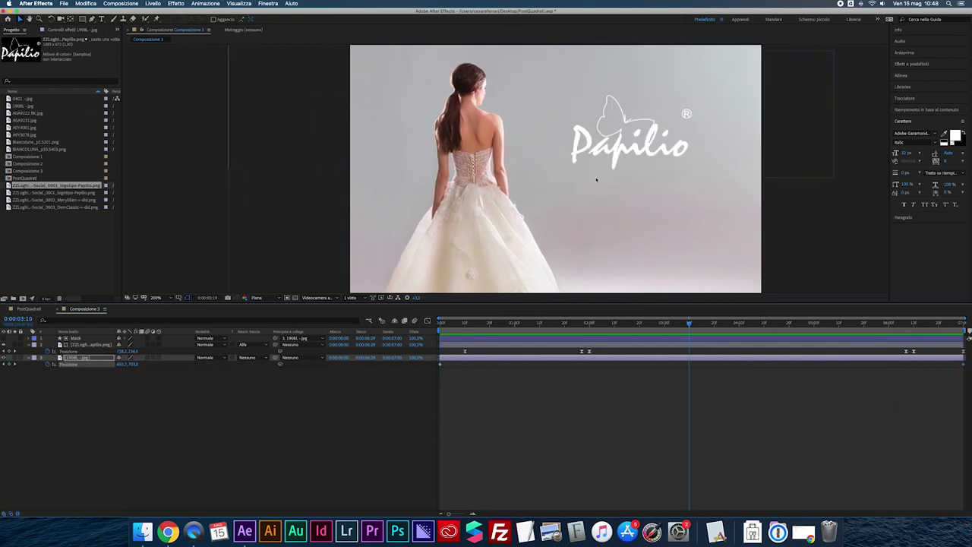
key(period)
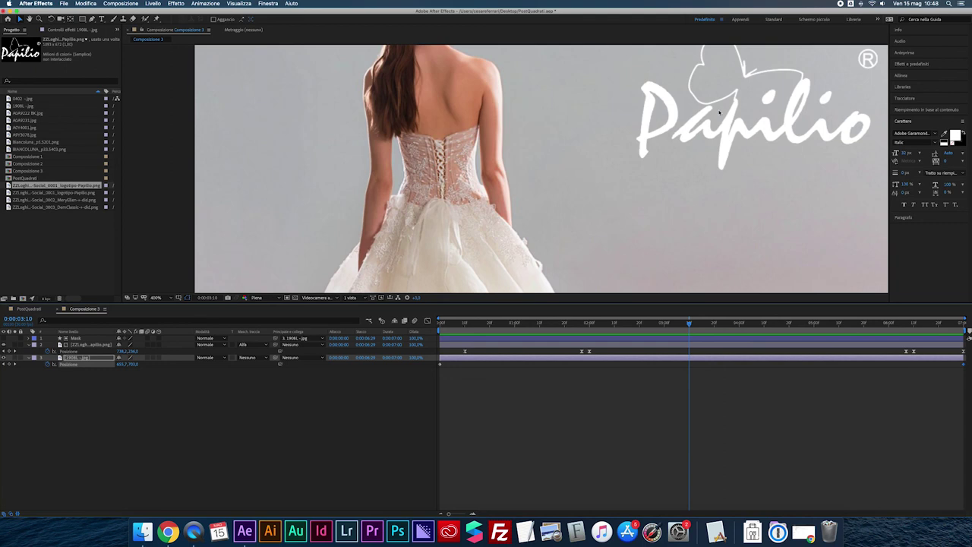
key(comma)
key(comma)
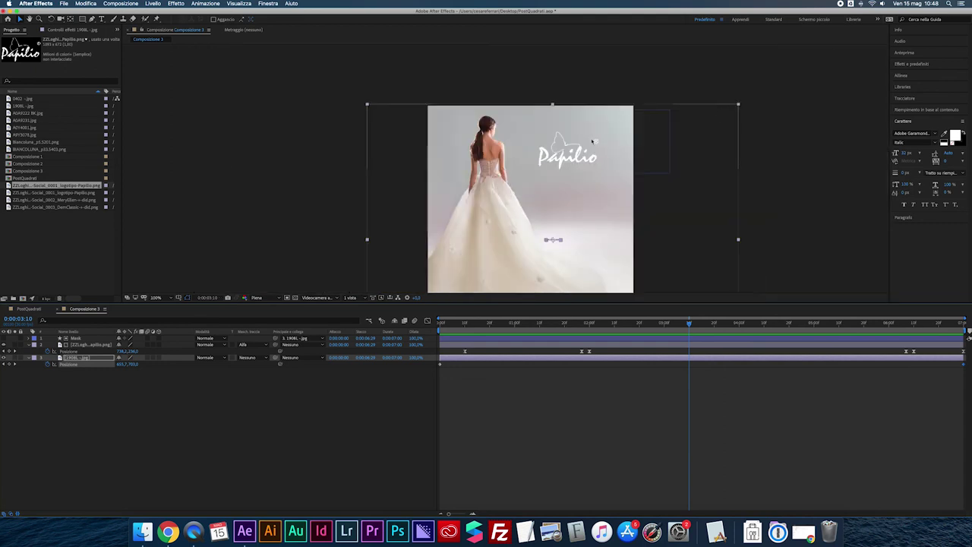
scroll(540, 196, down, 3)
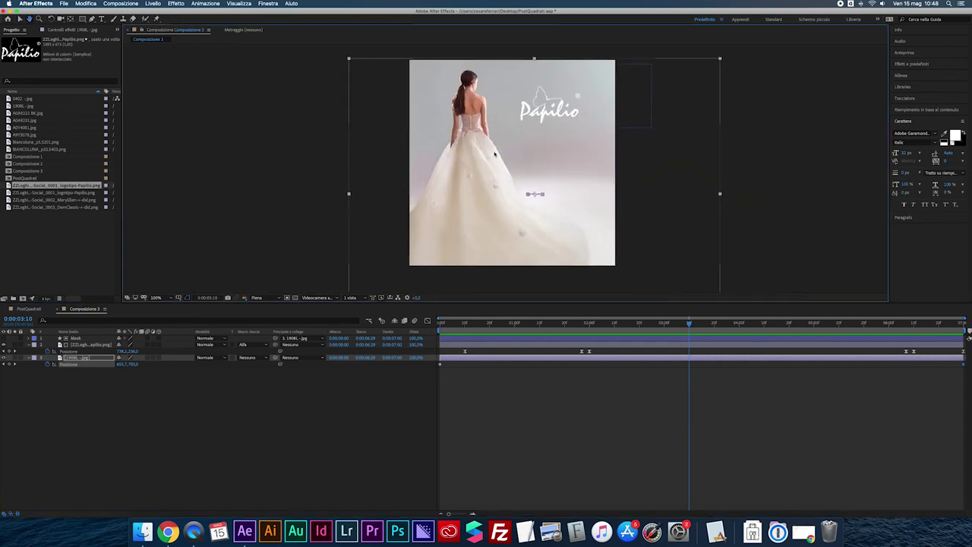